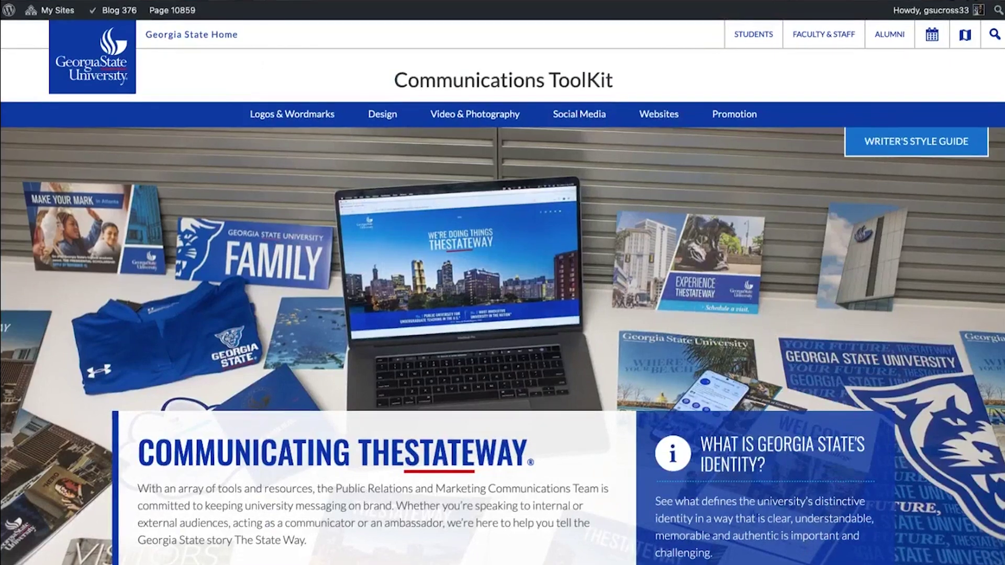
Step: Examine the main navigation and dropdown menus on the Communications ToolKit and Website Management sites
{"action": "mouse_move", "coordinate": [289, 117]}
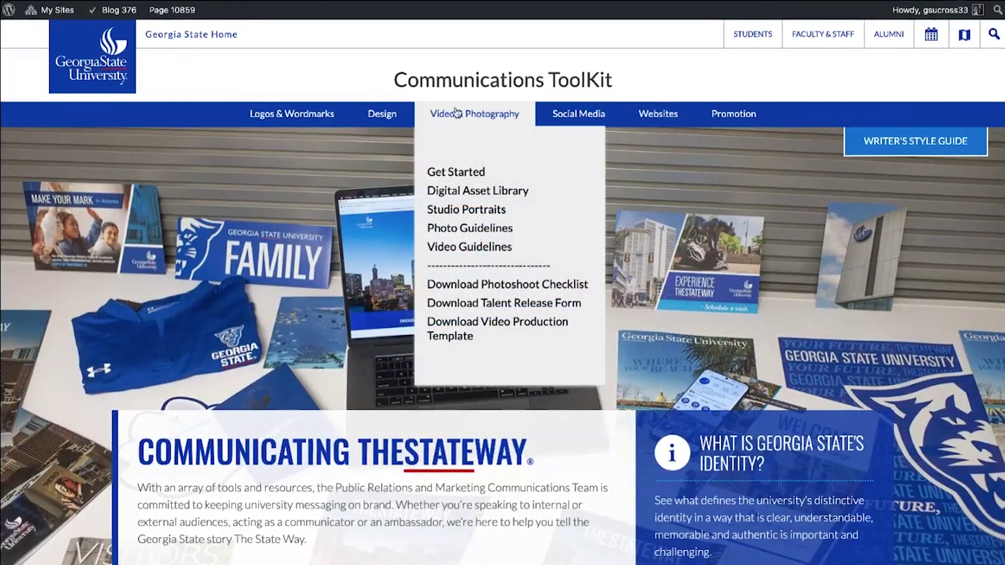
{"action": "mouse_move", "coordinate": [592, 122]}
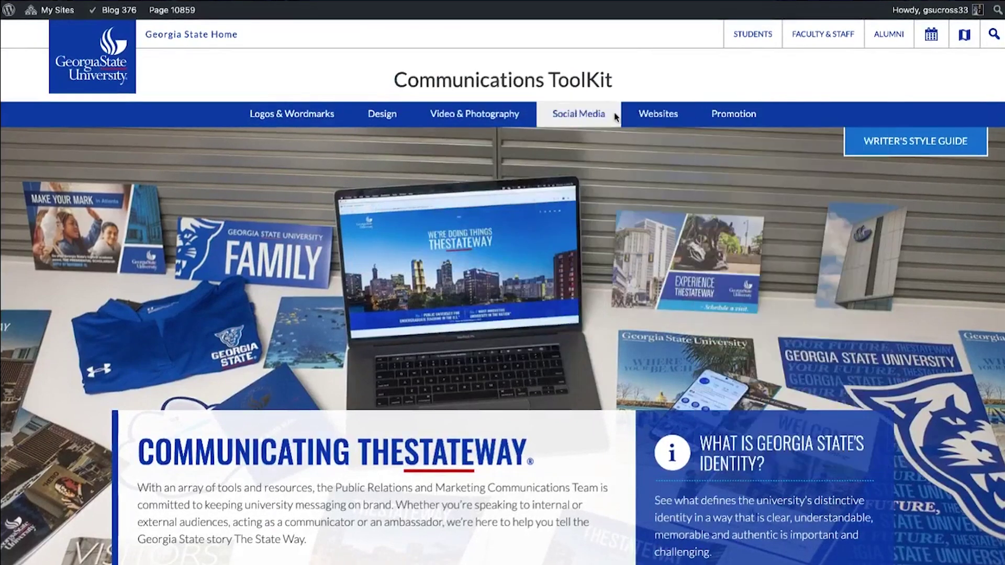
{"action": "mouse_move", "coordinate": [524, 116]}
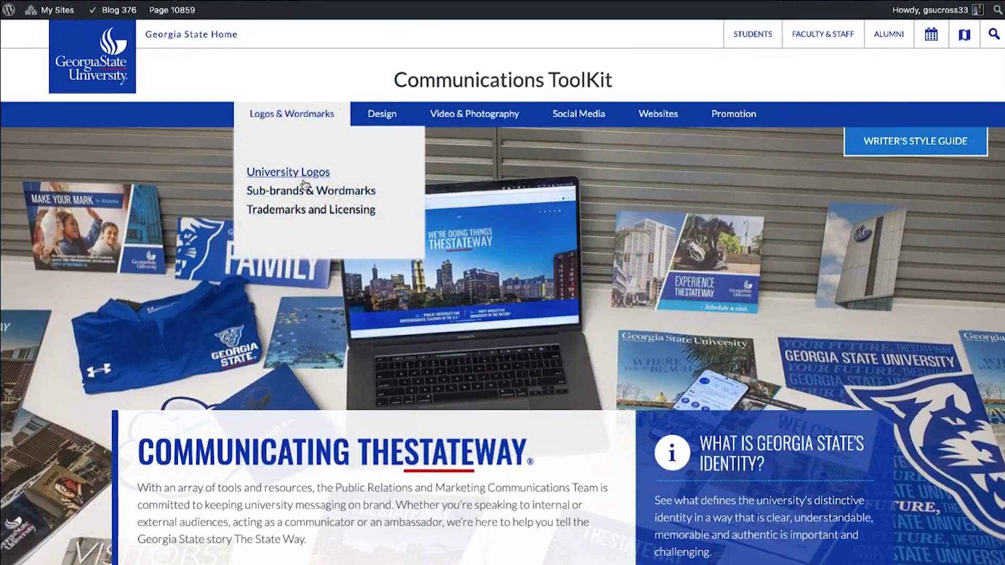
{"action": "mouse_move", "coordinate": [481, 117]}
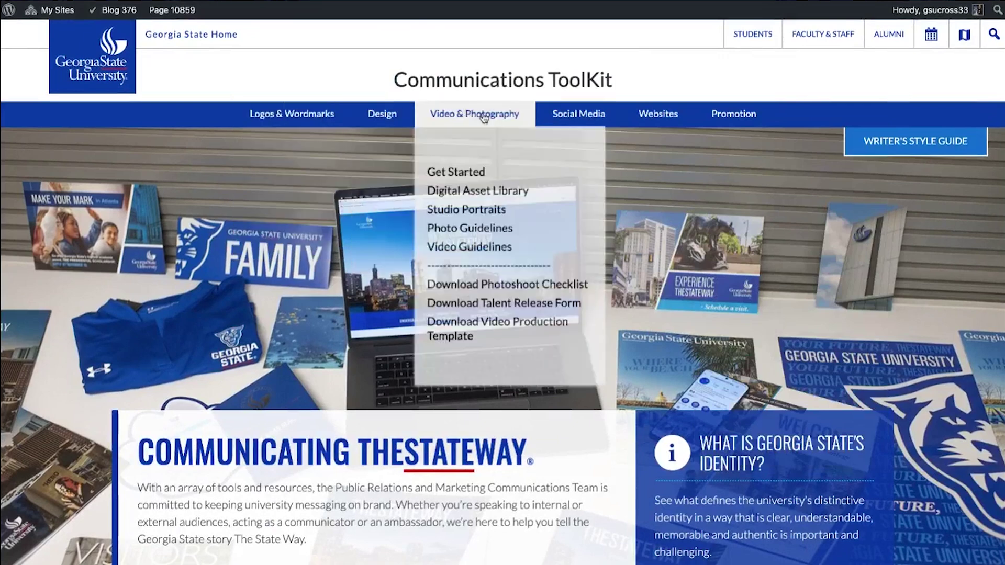
{"action": "mouse_move", "coordinate": [689, 116]}
{"action": "mouse_move", "coordinate": [733, 117]}
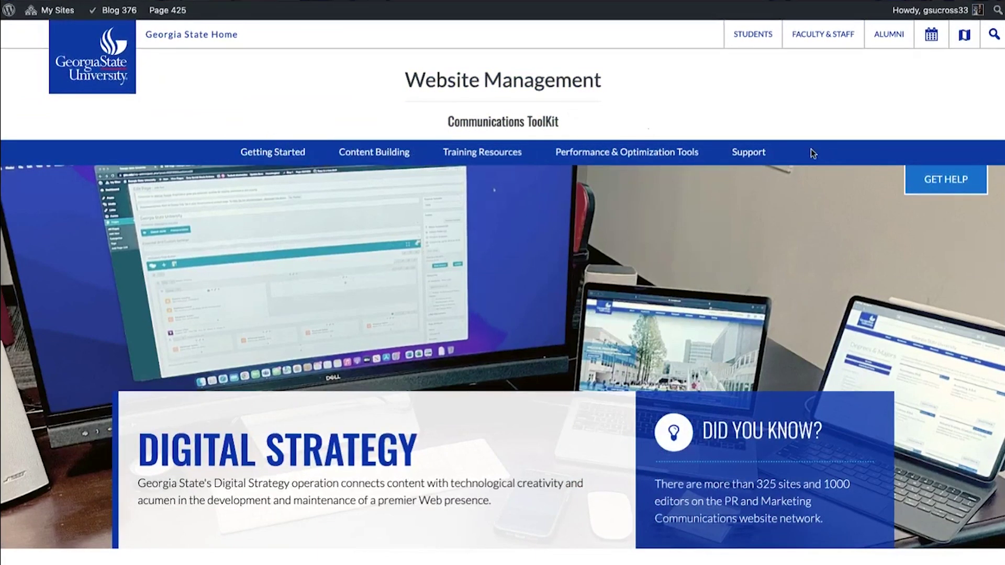
{"action": "mouse_move", "coordinate": [610, 156]}
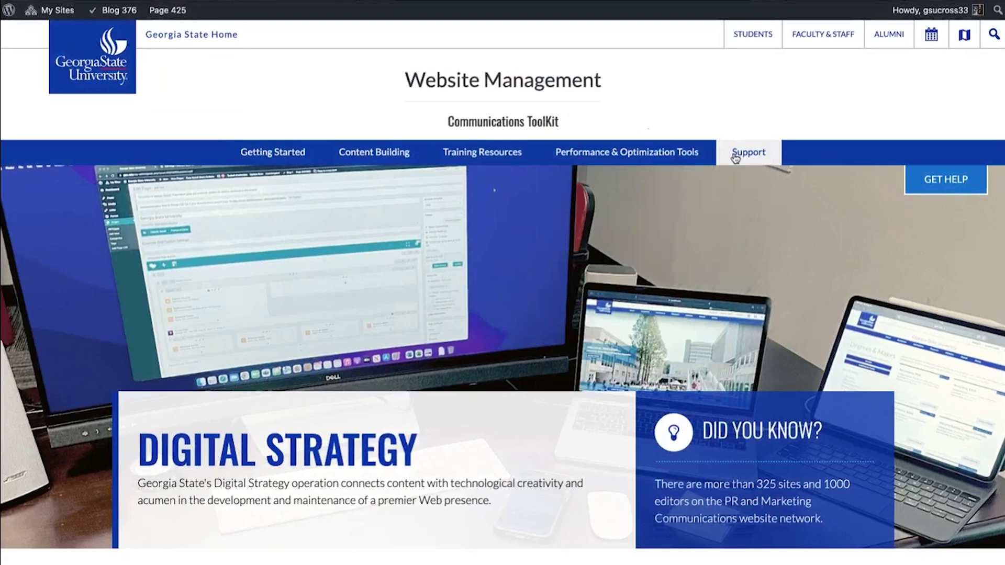
{"action": "mouse_move", "coordinate": [689, 161]}
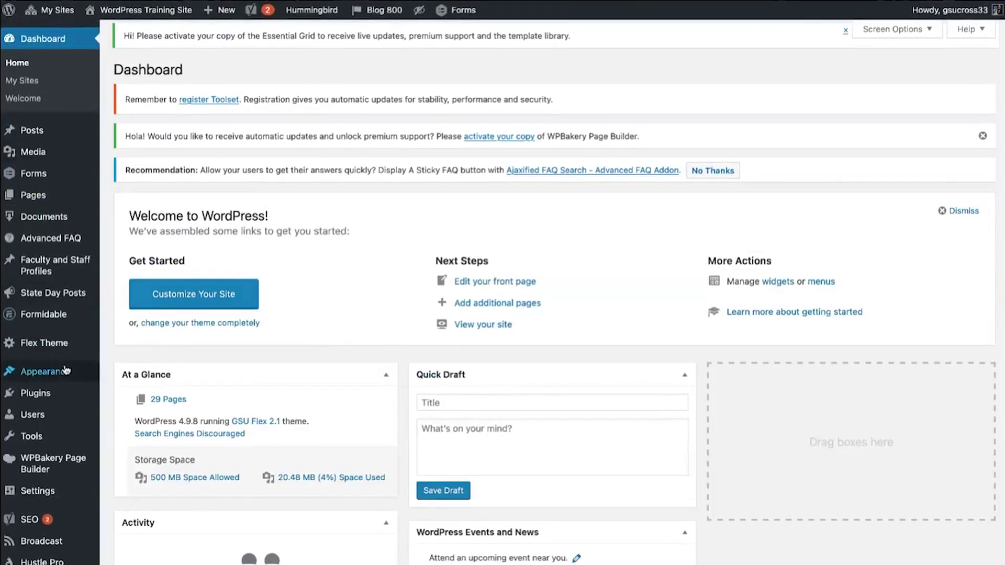
Step: Open the training site's menu editor and check which menus can be selected for editing, keeping Main Menu (Academic)
{"action": "mouse_move", "coordinate": [63, 371]}
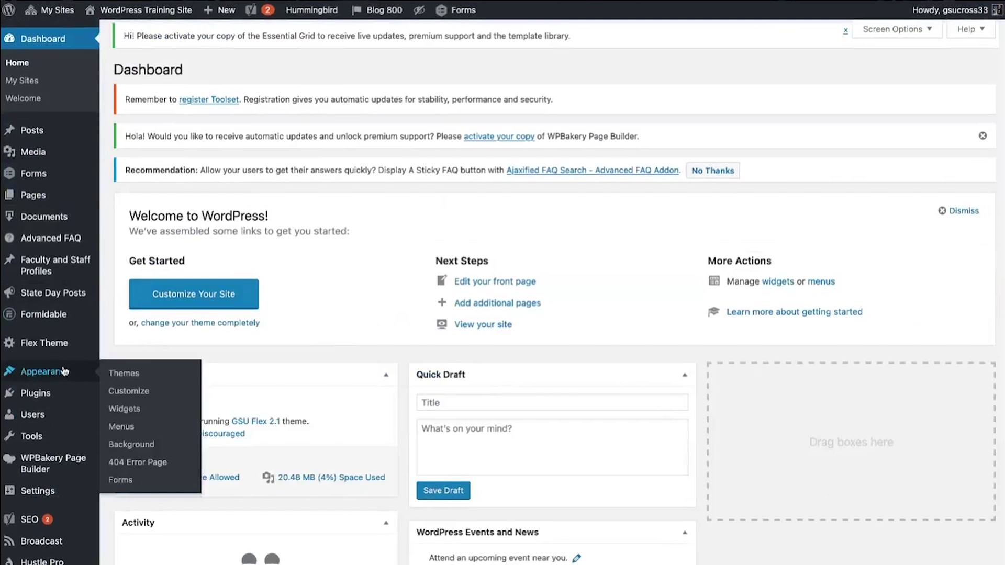
{"action": "left_click", "coordinate": [122, 427]}
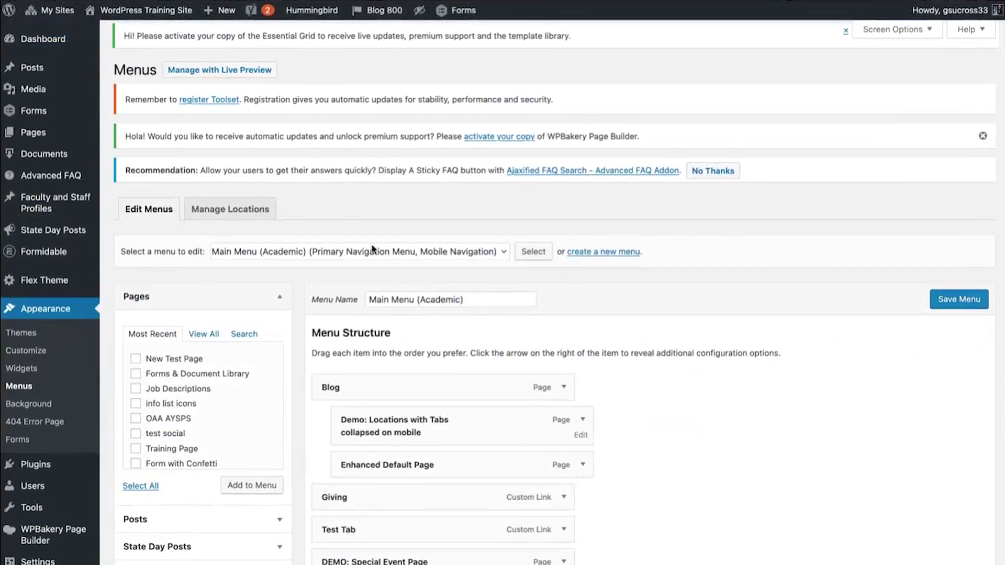
{"action": "left_click", "coordinate": [334, 252]}
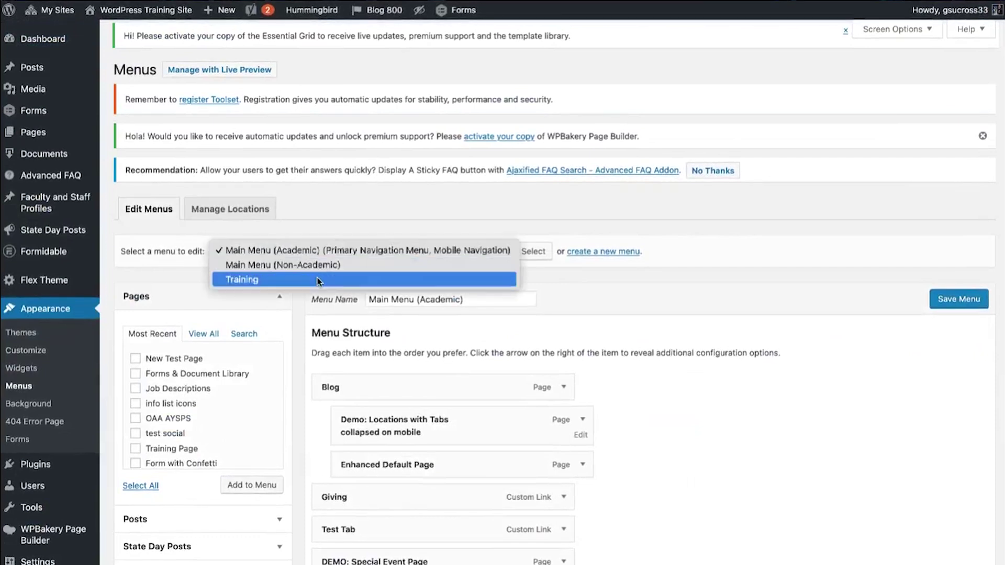
{"action": "left_click", "coordinate": [173, 293]}
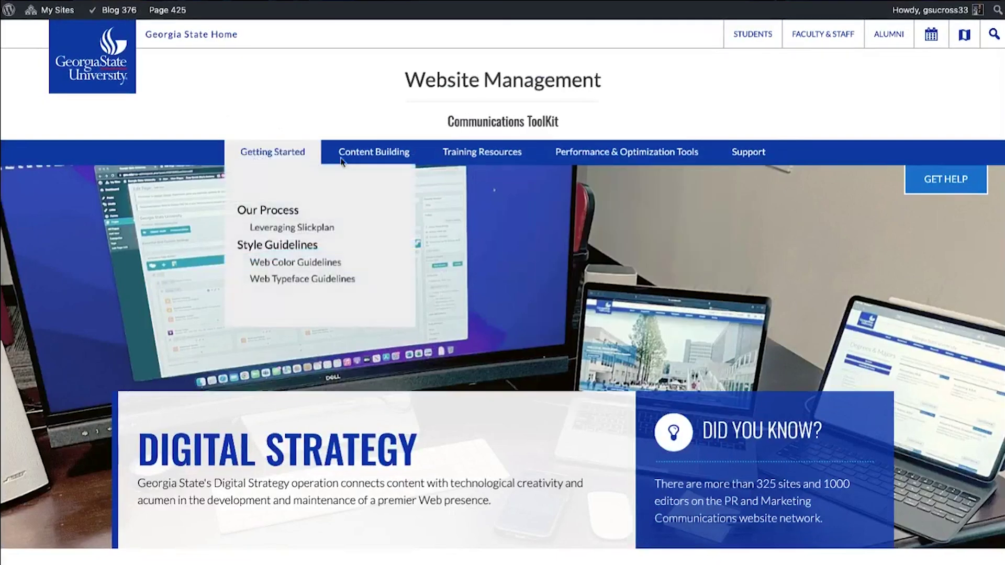
{"action": "mouse_move", "coordinate": [489, 145]}
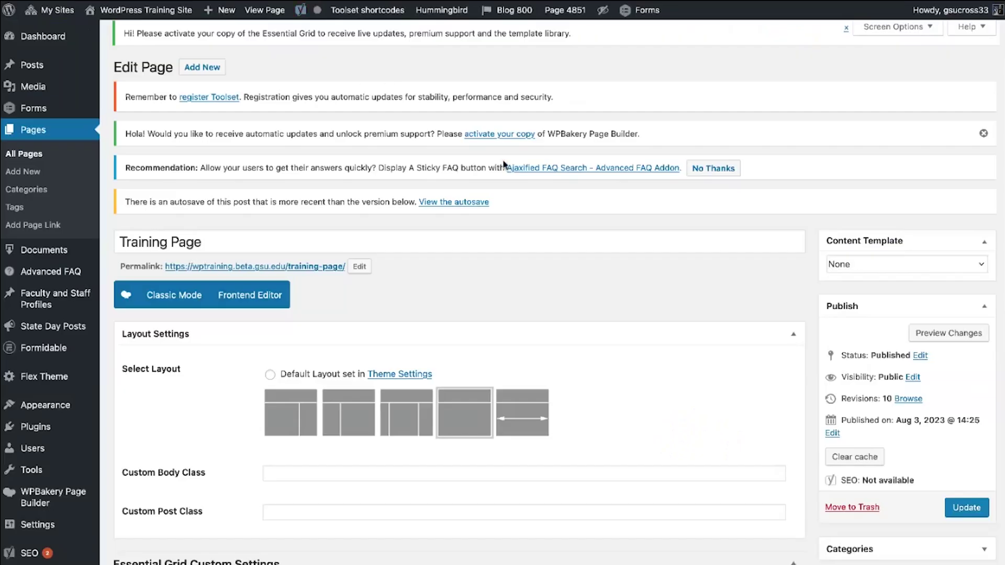
{"action": "left_click", "coordinate": [326, 266]}
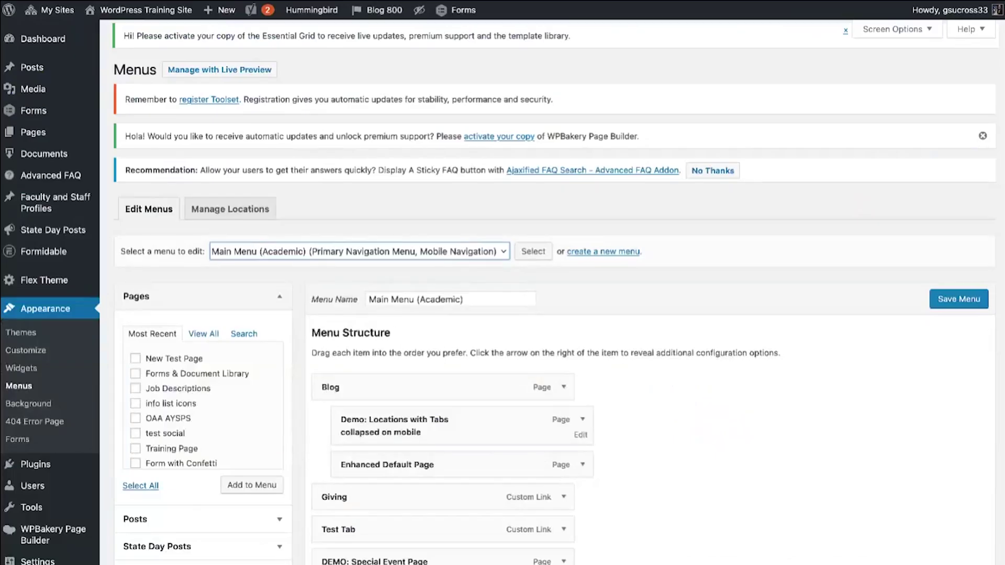
Step: Review the structure and display locations of Main Menu (Academic), and compare them with the training site's live navigation
{"action": "scroll", "coordinate": [674, 387], "scroll_direction": "down", "scroll_amount": 5}
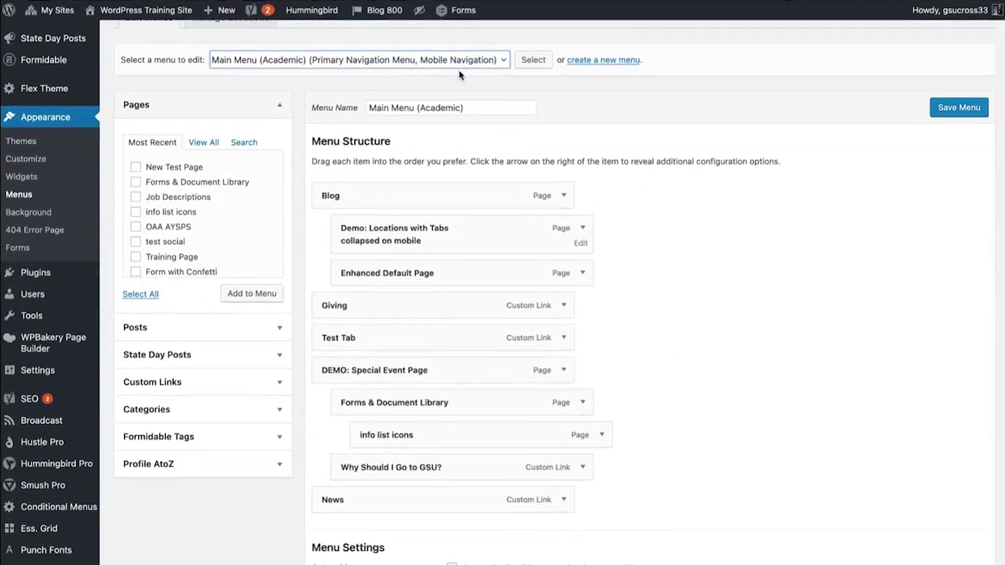
{"action": "scroll", "coordinate": [644, 246], "scroll_direction": "down", "scroll_amount": 3}
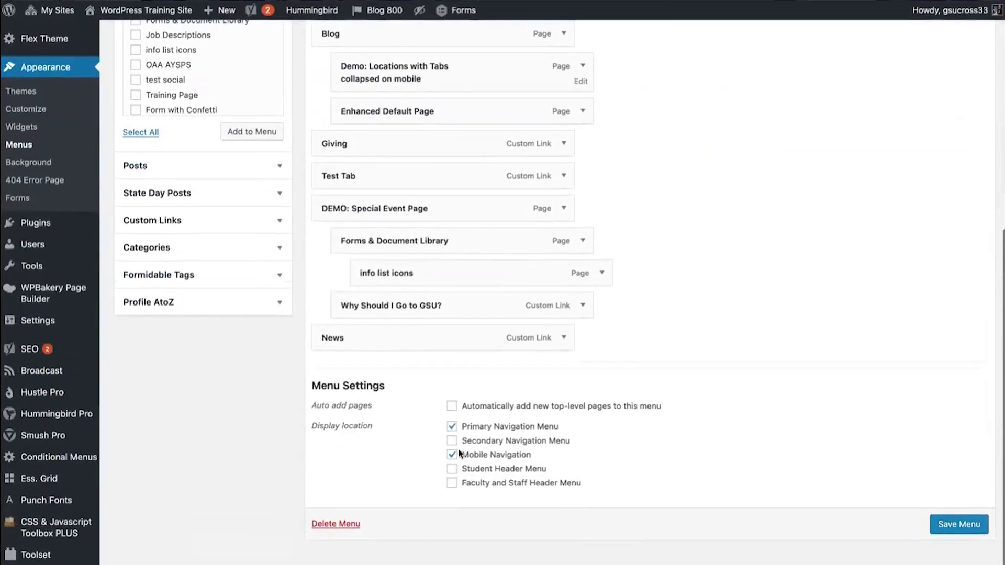
{"action": "scroll", "coordinate": [474, 446], "scroll_direction": "up", "scroll_amount": 2}
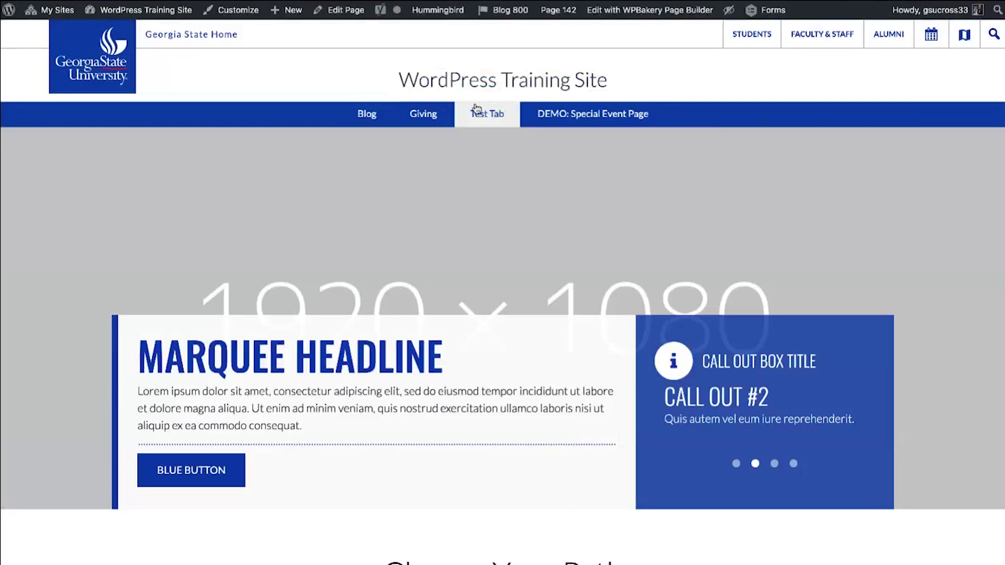
{"action": "mouse_move", "coordinate": [367, 112]}
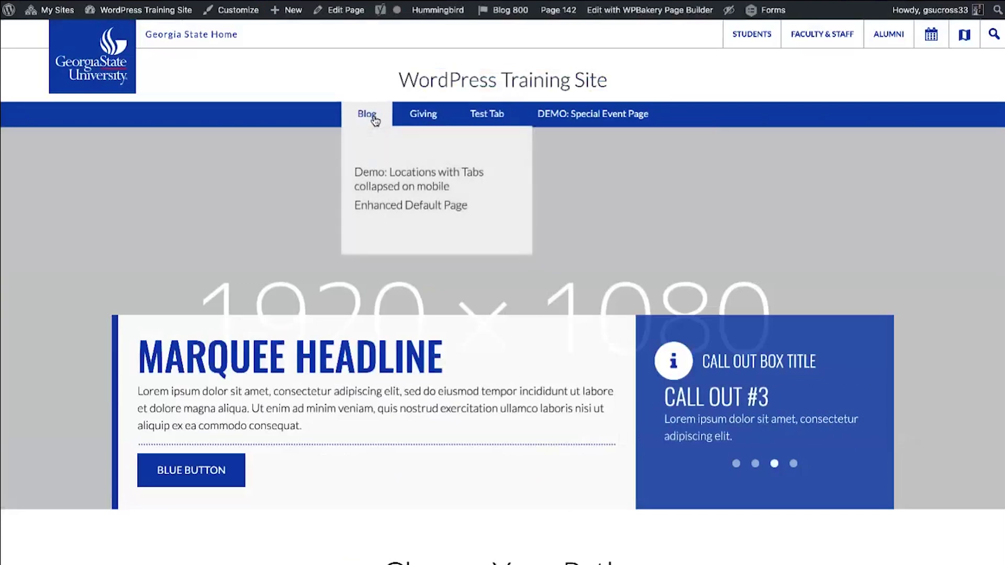
{"action": "mouse_move", "coordinate": [577, 119]}
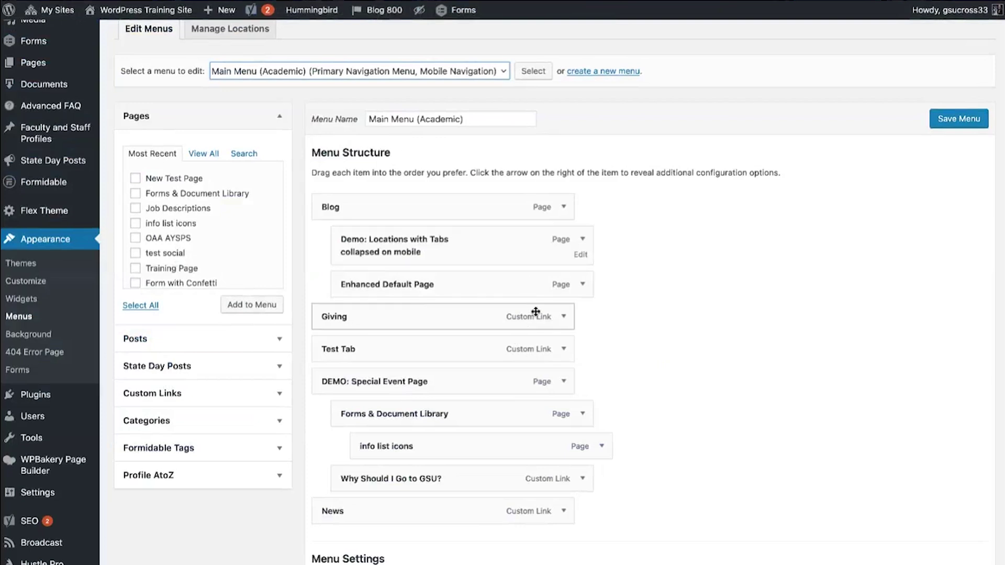
Step: Try changing the Blog menu item's navigation label to Blogs, and collapse the item's settings
{"action": "left_click", "coordinate": [564, 208]}
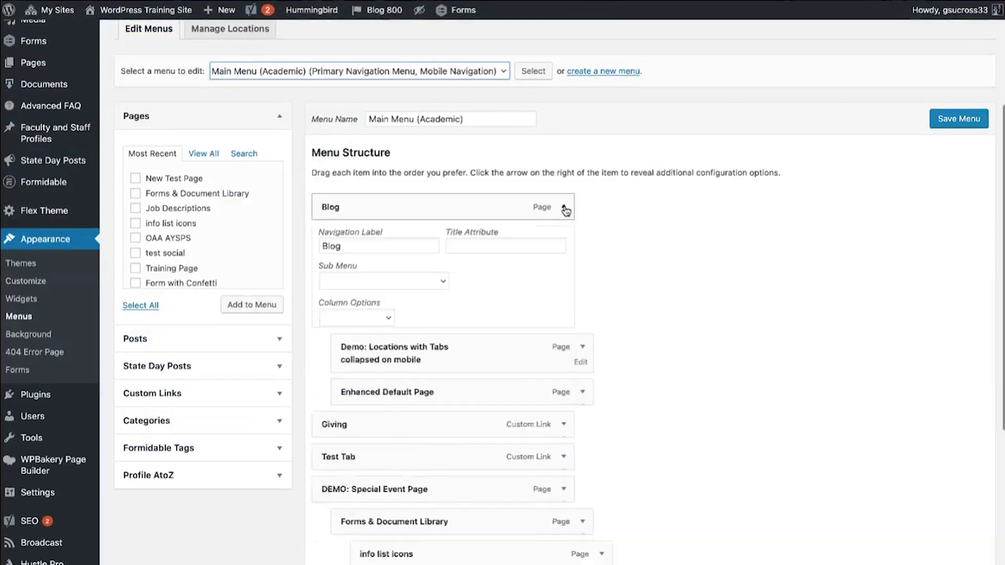
{"action": "left_click", "coordinate": [368, 247]}
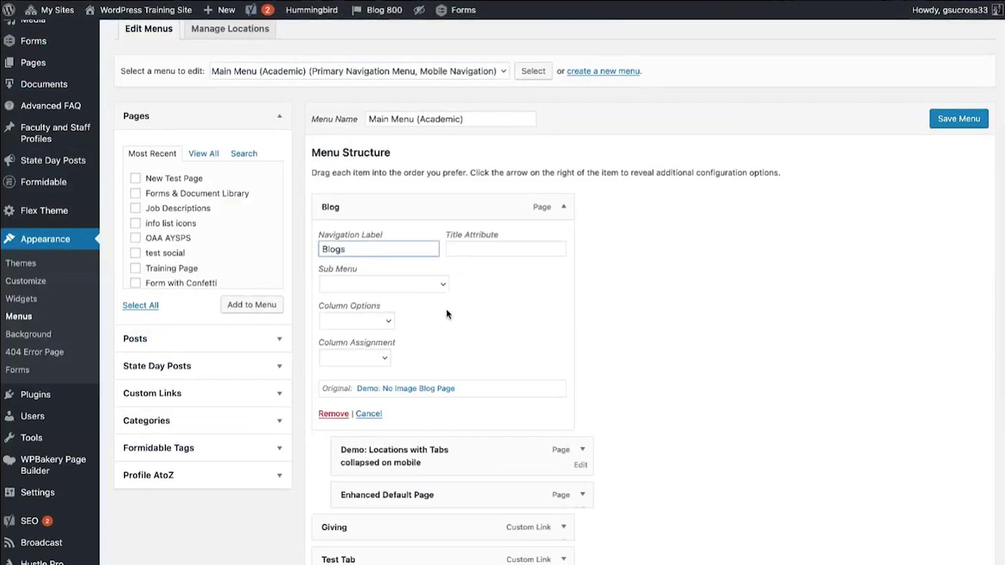
{"action": "left_click", "coordinate": [564, 207]}
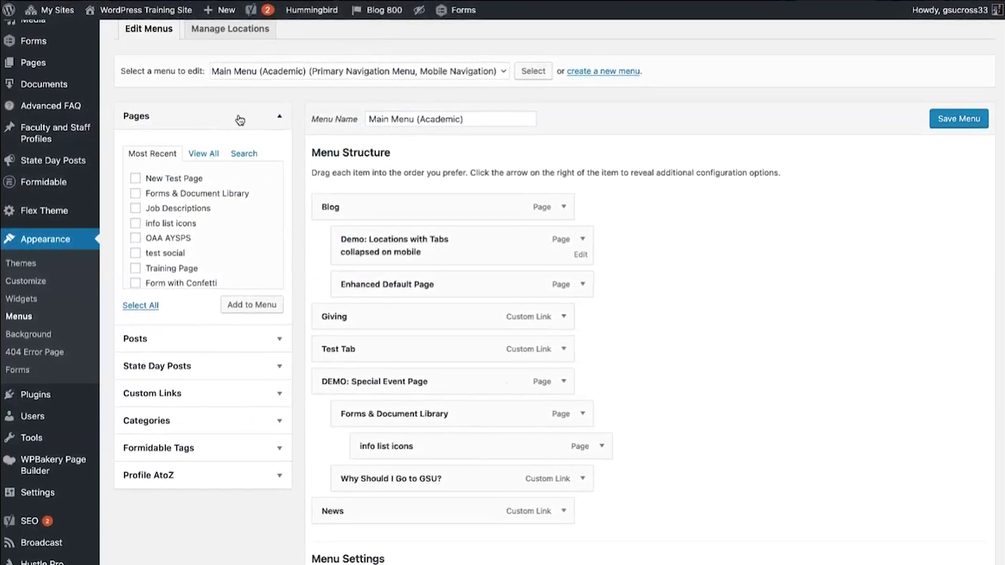
Step: Find the Job Descriptions page in the full list of pages and add it to Main Menu (Academic)
{"action": "scroll", "coordinate": [168, 212], "scroll_direction": "down", "scroll_amount": 5}
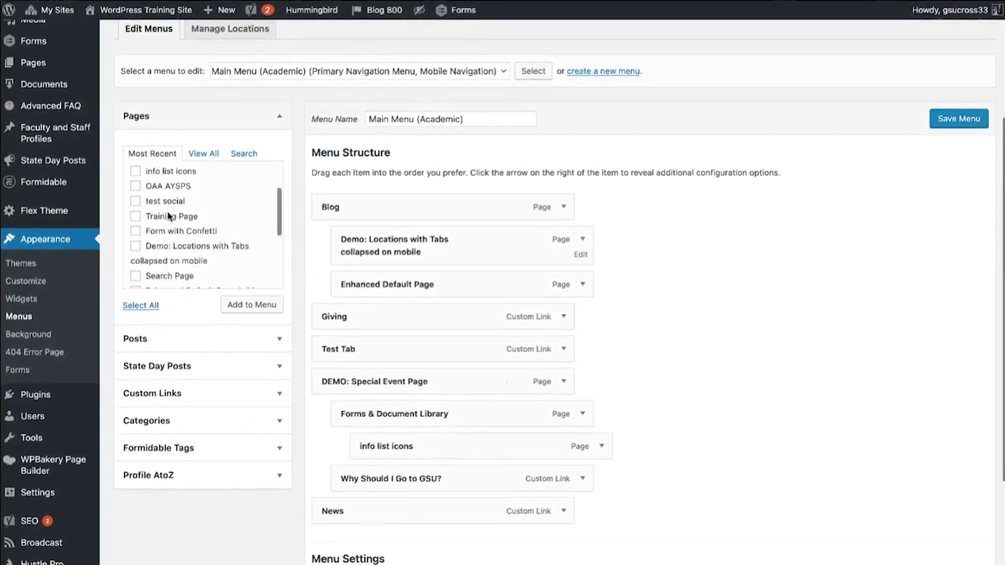
{"action": "scroll", "coordinate": [168, 215], "scroll_direction": "up", "scroll_amount": 5}
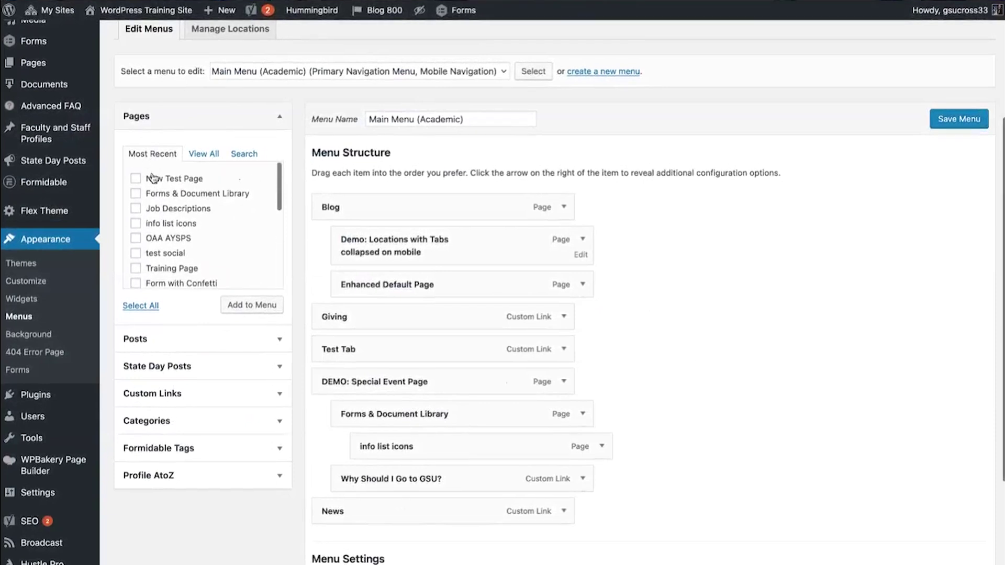
{"action": "left_click", "coordinate": [203, 154]}
{"action": "scroll", "coordinate": [220, 199], "scroll_direction": "down", "scroll_amount": 6}
{"action": "scroll", "coordinate": [220, 199], "scroll_direction": "down", "scroll_amount": 3}
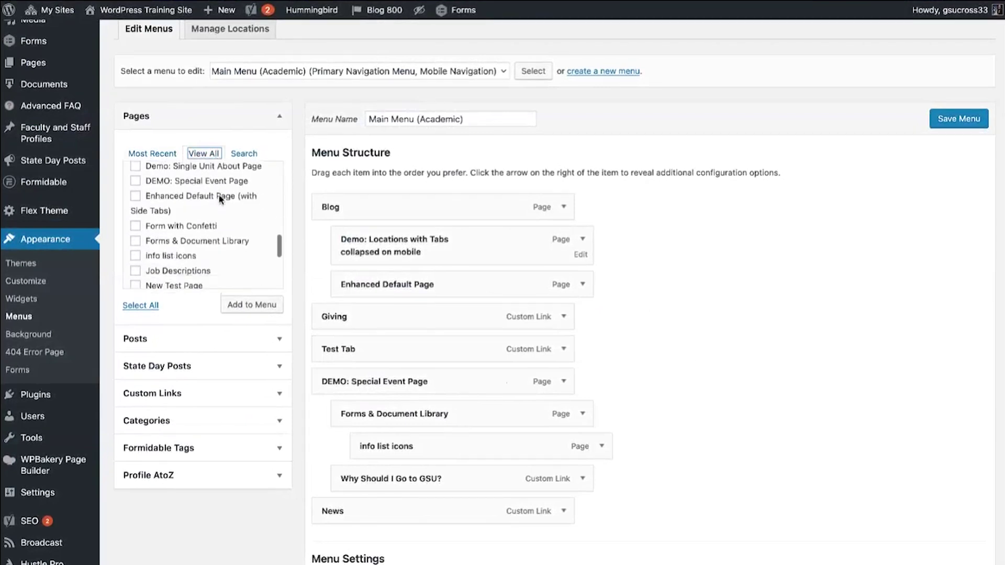
{"action": "left_click", "coordinate": [138, 271]}
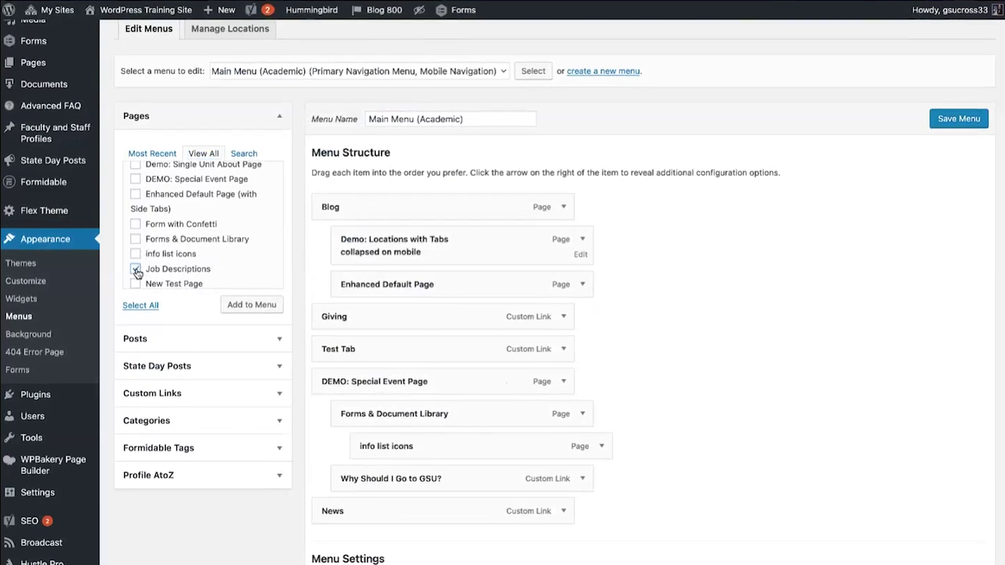
{"action": "left_click", "coordinate": [255, 308]}
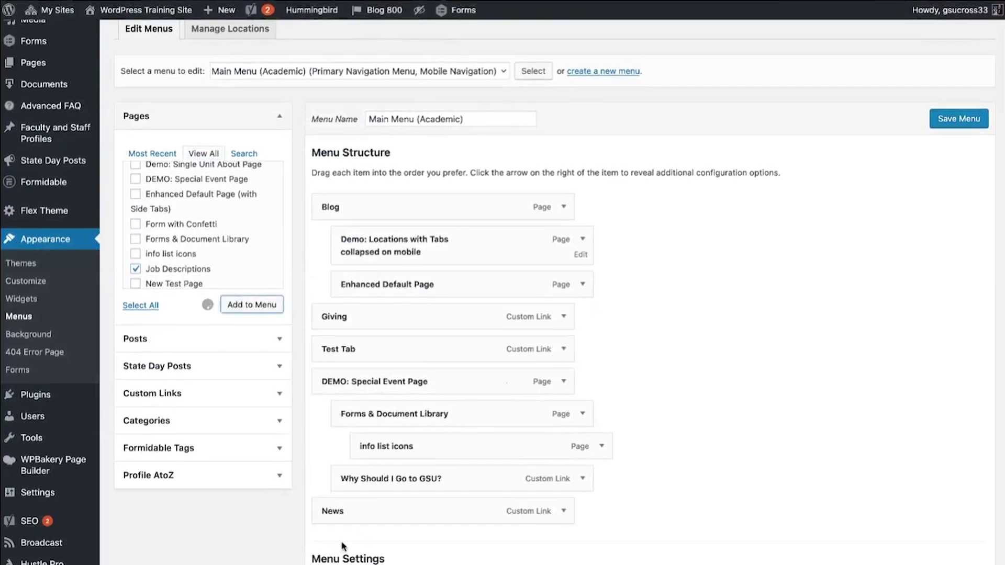
Step: Move Job Descriptions below Enhanced Default Page as a Blog sub-item, nest it one level deeper, and return it to the top level
{"action": "left_click_drag", "start_coordinate": [348, 544], "coordinate": [394, 317]}
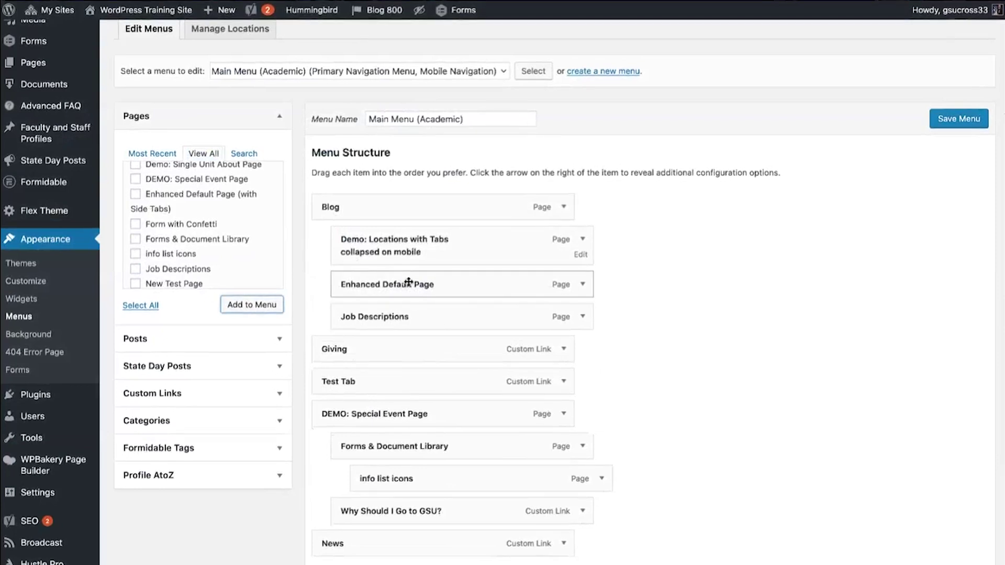
{"action": "left_click_drag", "start_coordinate": [363, 316], "coordinate": [397, 314]}
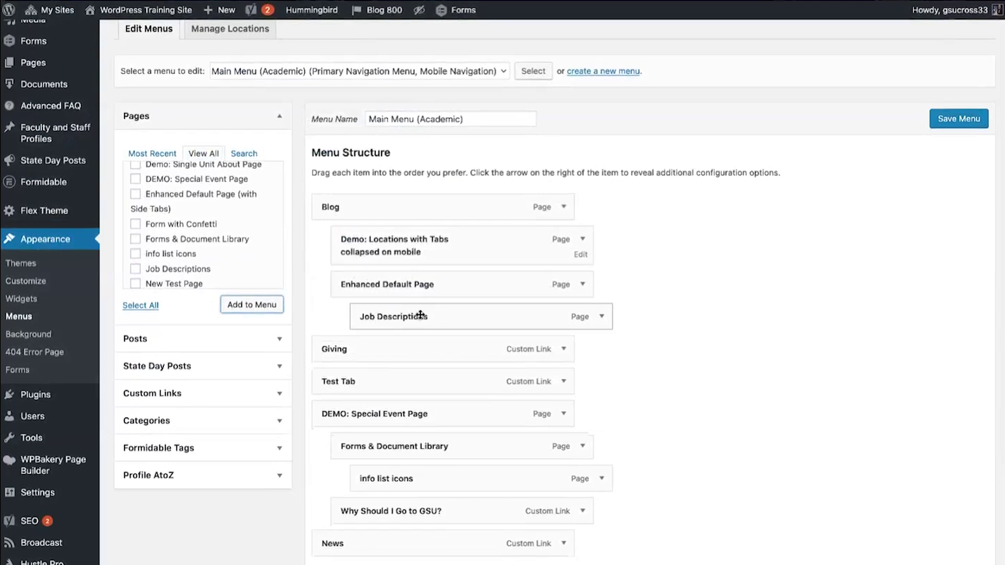
{"action": "left_click_drag", "start_coordinate": [432, 316], "coordinate": [412, 320]}
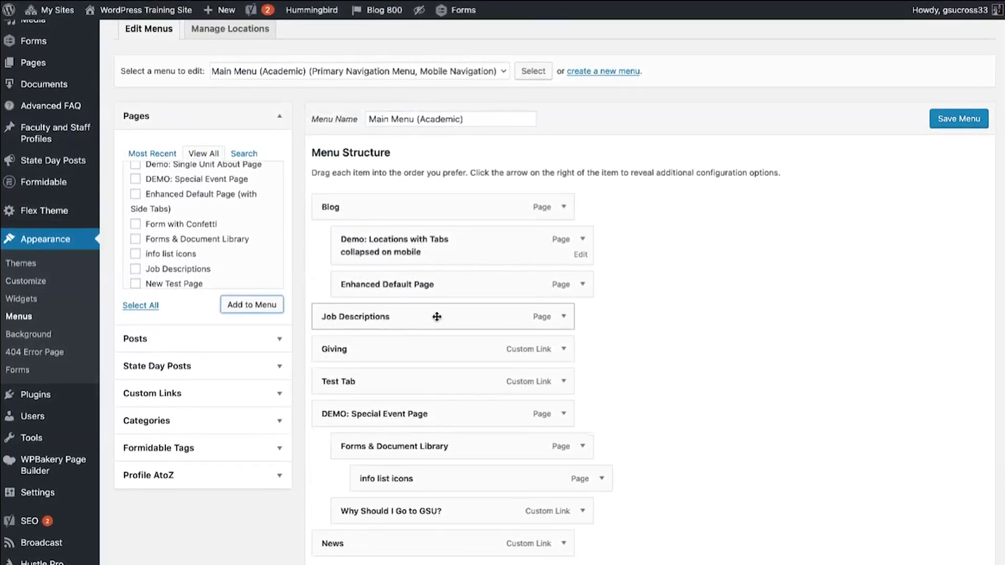
Step: Remove the Job Descriptions item from the menu structure
{"action": "left_click", "coordinate": [564, 317]}
{"action": "left_click", "coordinate": [334, 526]}
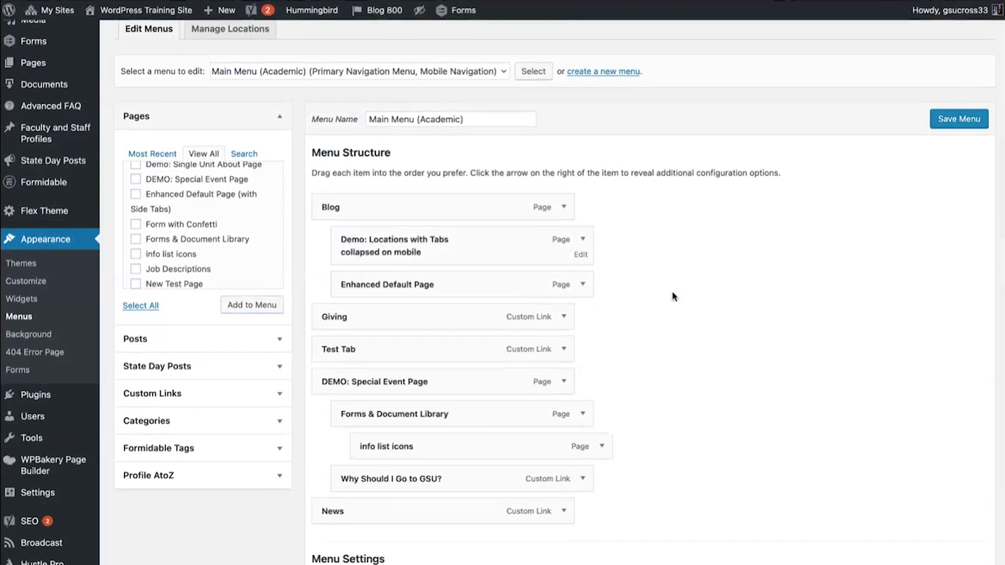
{"action": "left_click", "coordinate": [279, 395]}
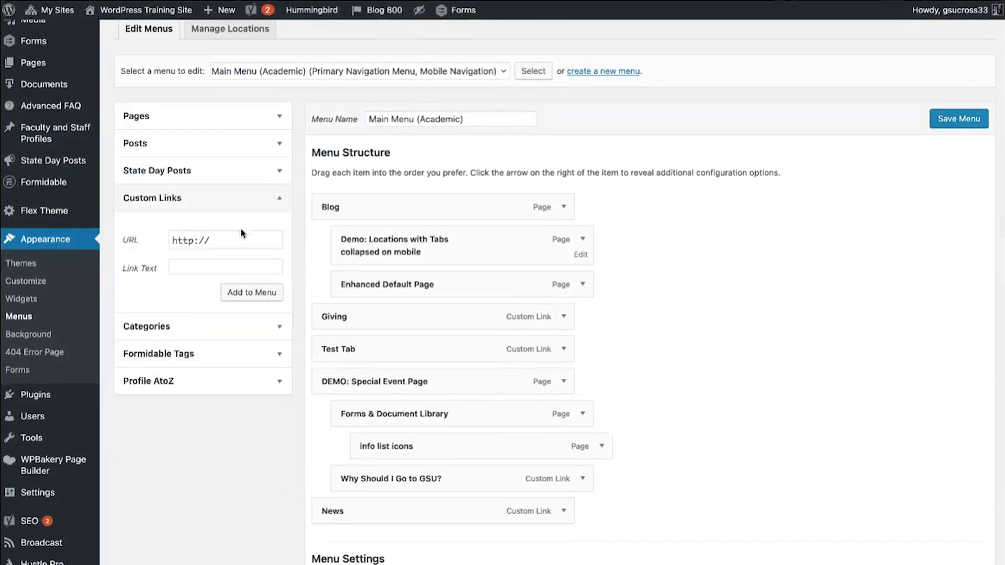
{"action": "left_click", "coordinate": [194, 242]}
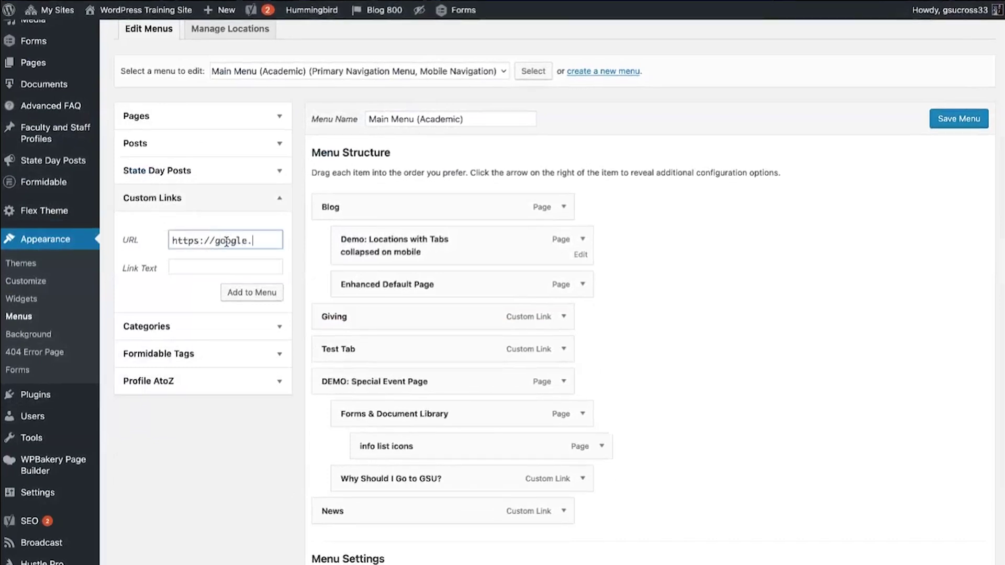
{"action": "left_click", "coordinate": [206, 255]}
{"action": "left_click", "coordinate": [203, 261]}
{"action": "type", "text": "Google"}
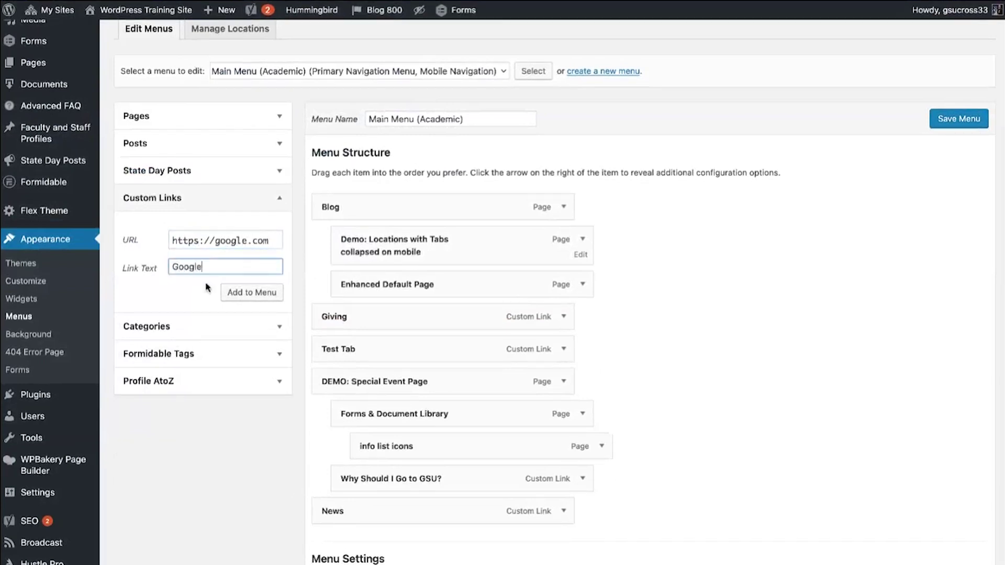
{"action": "left_click", "coordinate": [242, 293]}
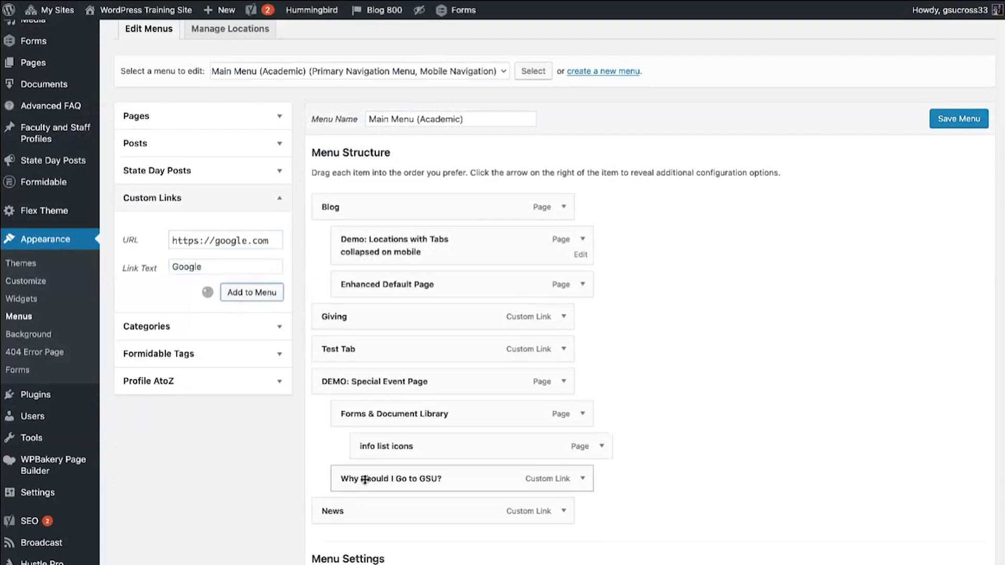
{"action": "scroll", "coordinate": [698, 479], "scroll_direction": "down", "scroll_amount": 1}
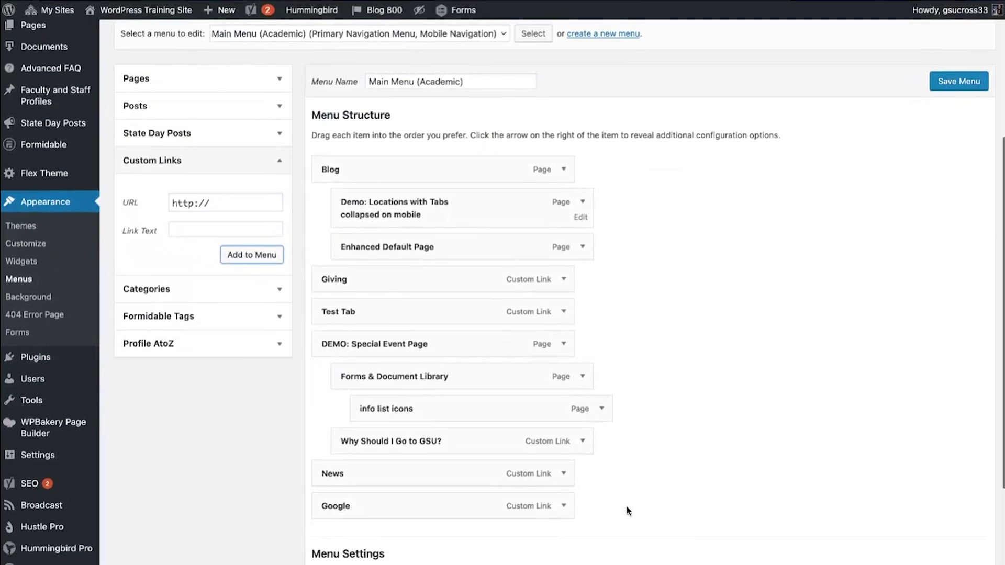
Step: Review the configuration options of the Google custom link and its place in the menu structure
{"action": "left_click", "coordinate": [563, 506]}
{"action": "scroll", "coordinate": [560, 508], "scroll_direction": "down", "scroll_amount": 4}
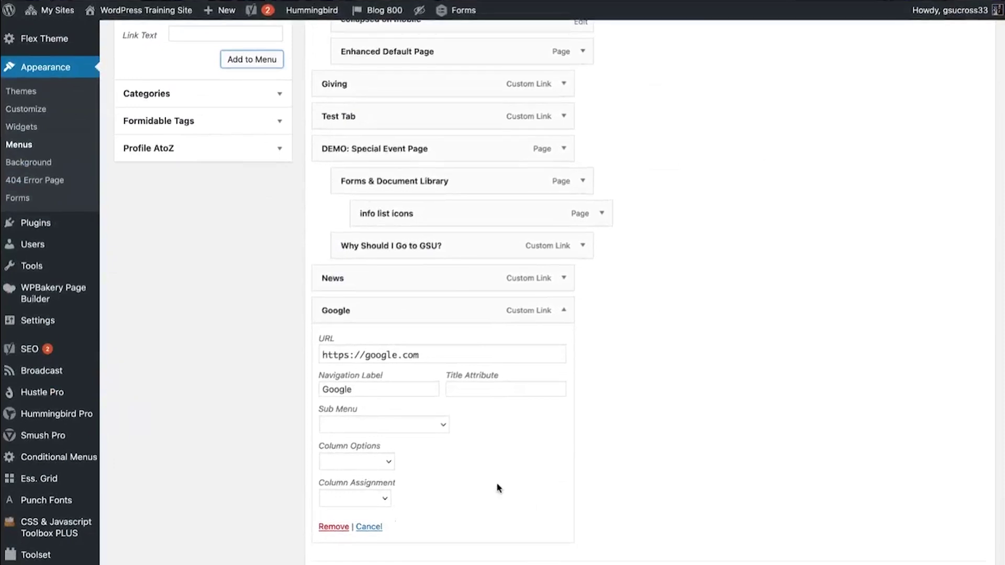
{"action": "scroll", "coordinate": [735, 256], "scroll_direction": "up", "scroll_amount": 10}
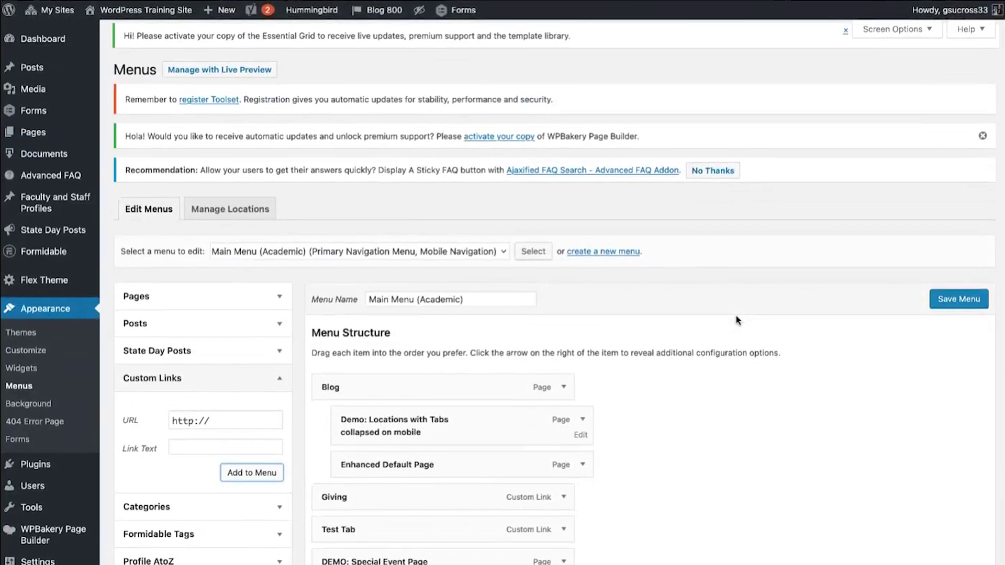
{"action": "scroll", "coordinate": [736, 320], "scroll_direction": "down", "scroll_amount": 10}
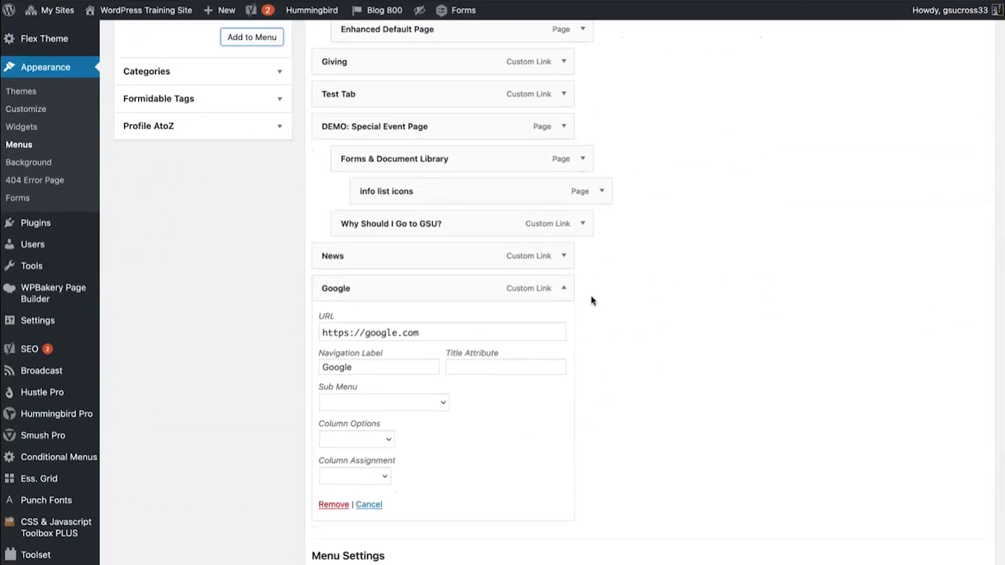
{"action": "left_click", "coordinate": [563, 288]}
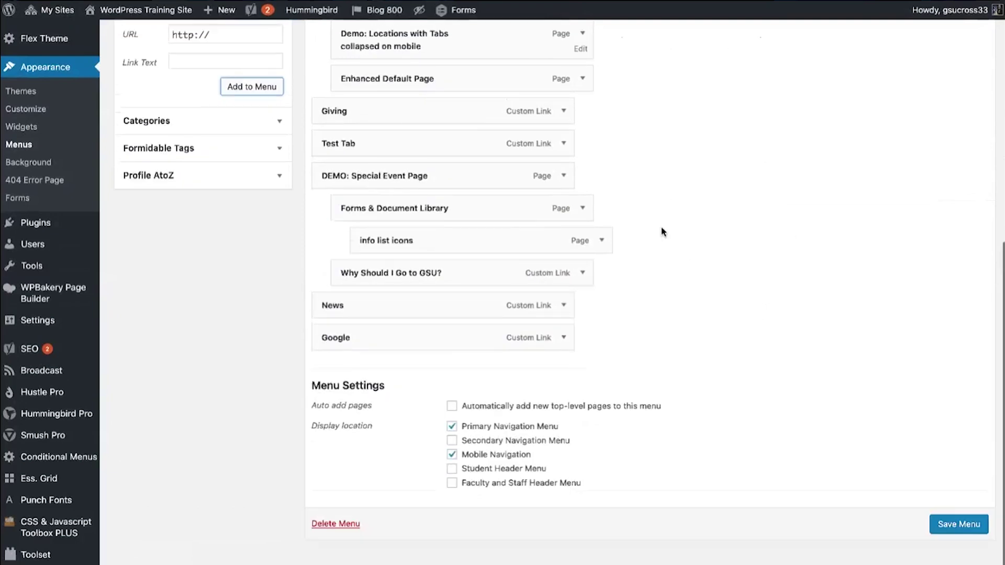
{"action": "scroll", "coordinate": [198, 417], "scroll_direction": "up", "scroll_amount": 3}
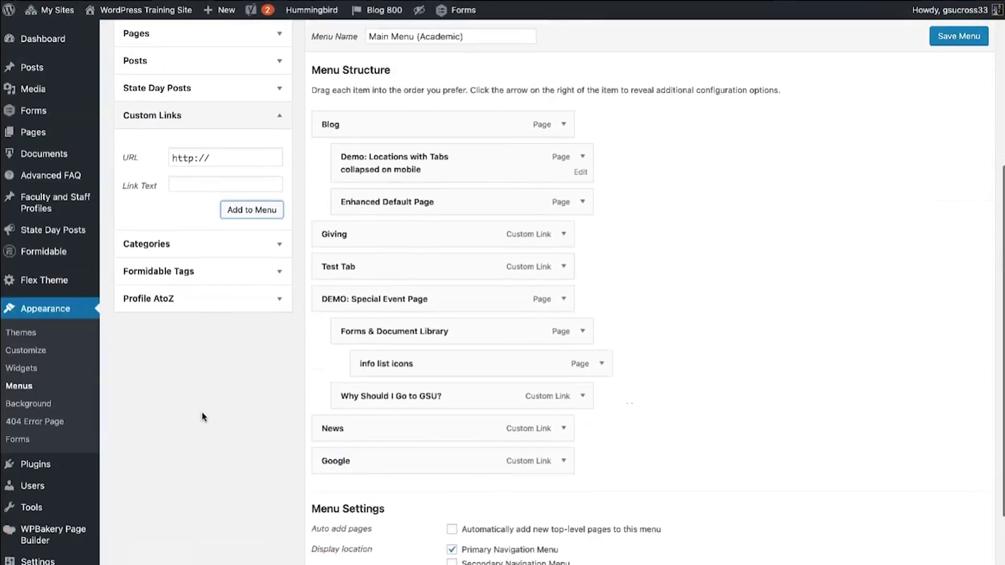
Step: Remove the Google custom link from the menu structure
{"action": "left_click", "coordinate": [564, 460]}
{"action": "scroll", "coordinate": [563, 463], "scroll_direction": "down", "scroll_amount": 3}
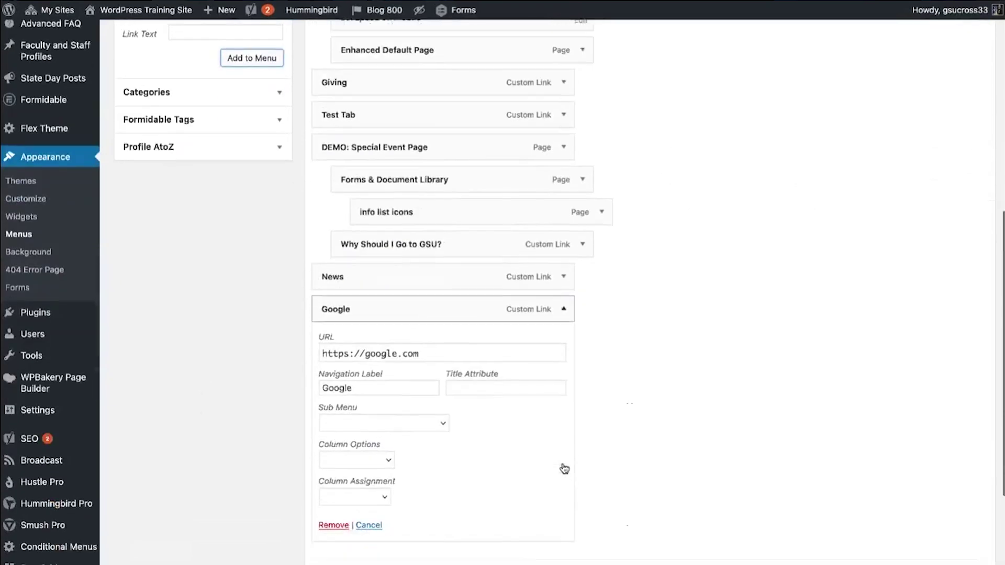
{"action": "left_click", "coordinate": [335, 518]}
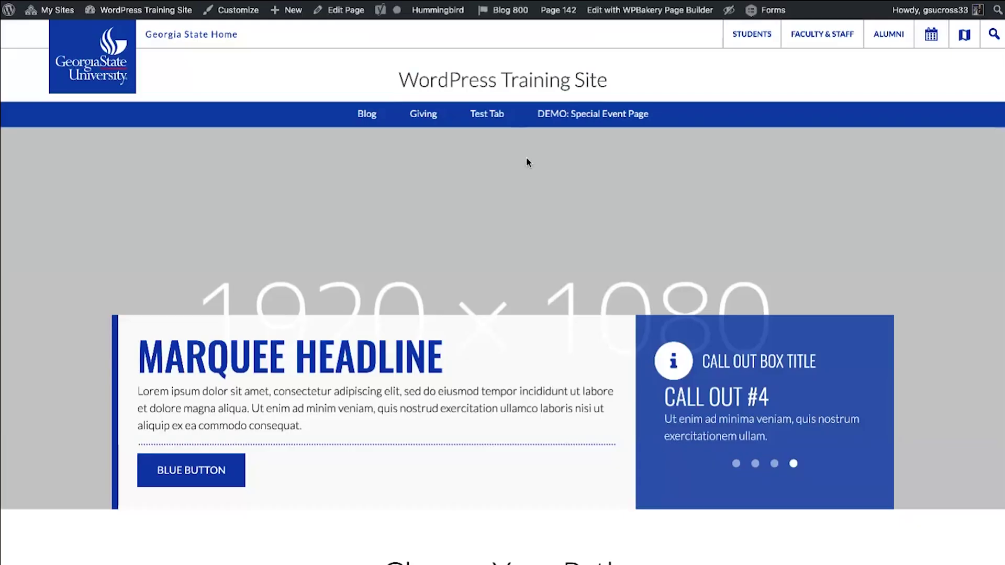
Step: Expand Accordion Section 3 on the live Training Page and select the page's web address
{"action": "scroll", "coordinate": [527, 159], "scroll_direction": "down", "scroll_amount": 10}
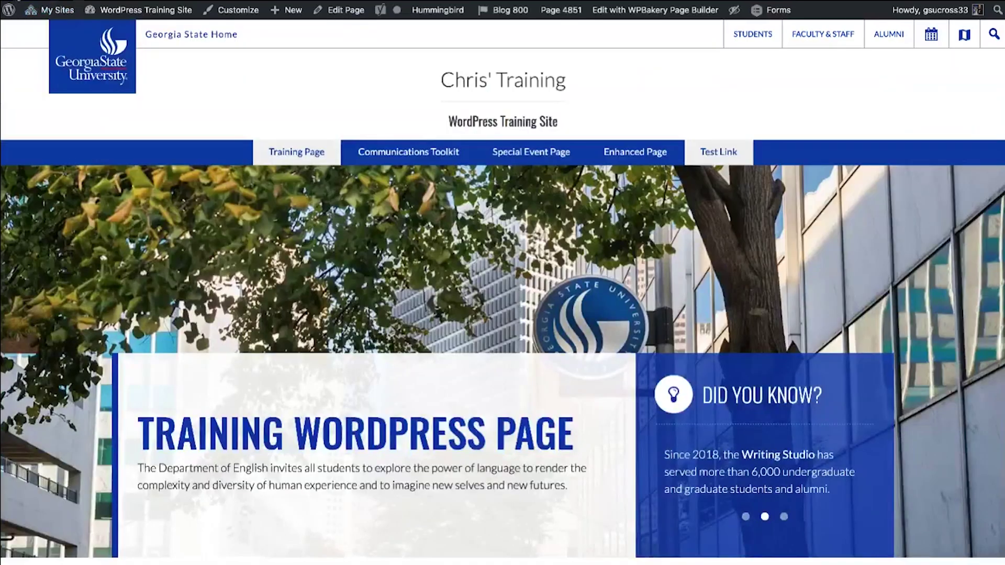
{"action": "scroll", "coordinate": [404, 157], "scroll_direction": "down", "scroll_amount": 15}
{"action": "scroll", "coordinate": [403, 157], "scroll_direction": "down", "scroll_amount": 5}
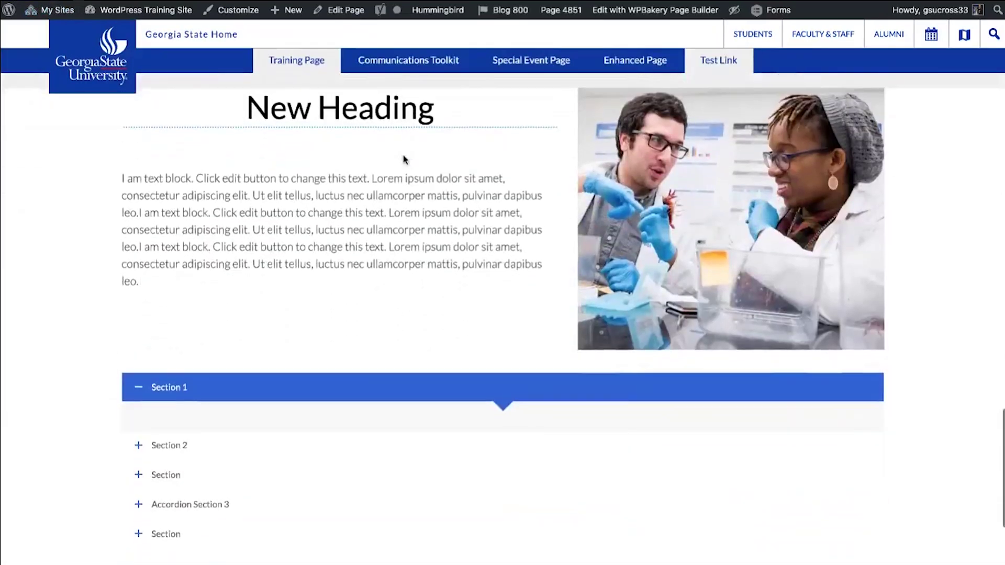
{"action": "left_click", "coordinate": [252, 300]}
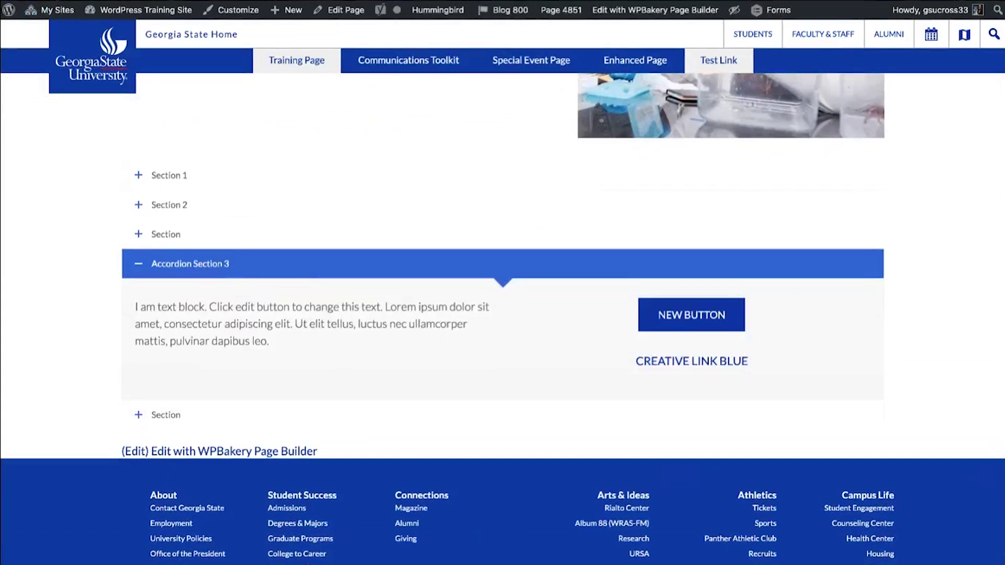
{"action": "key", "text": "super+l"}
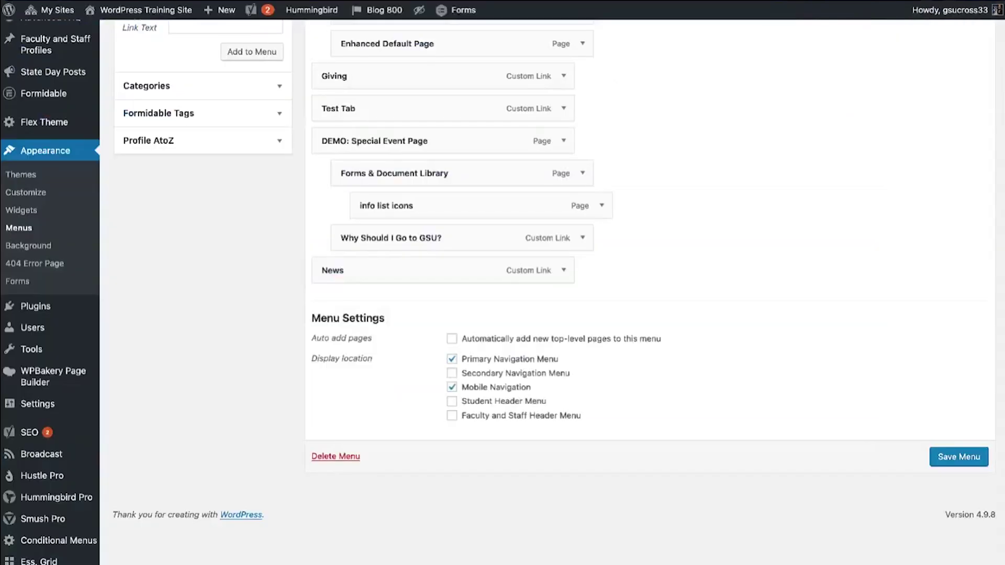
Step: Add a custom link to the menu with the URL /training-page/#accordion-section-3 and the link text Accordion 3
{"action": "scroll", "coordinate": [206, 148], "scroll_direction": "up", "scroll_amount": 3}
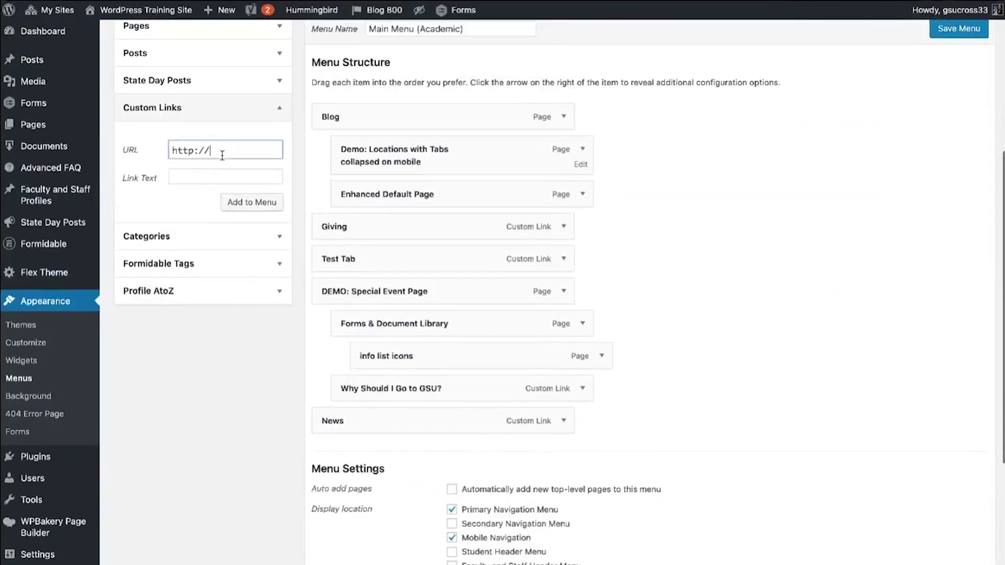
{"action": "left_click_drag", "start_coordinate": [209, 150], "coordinate": [148, 141]}
{"action": "type", "text": "#accordion-section-3"}
{"action": "left_click_drag", "start_coordinate": [280, 150], "coordinate": [137, 153]}
{"action": "left_click", "coordinate": [200, 176]}
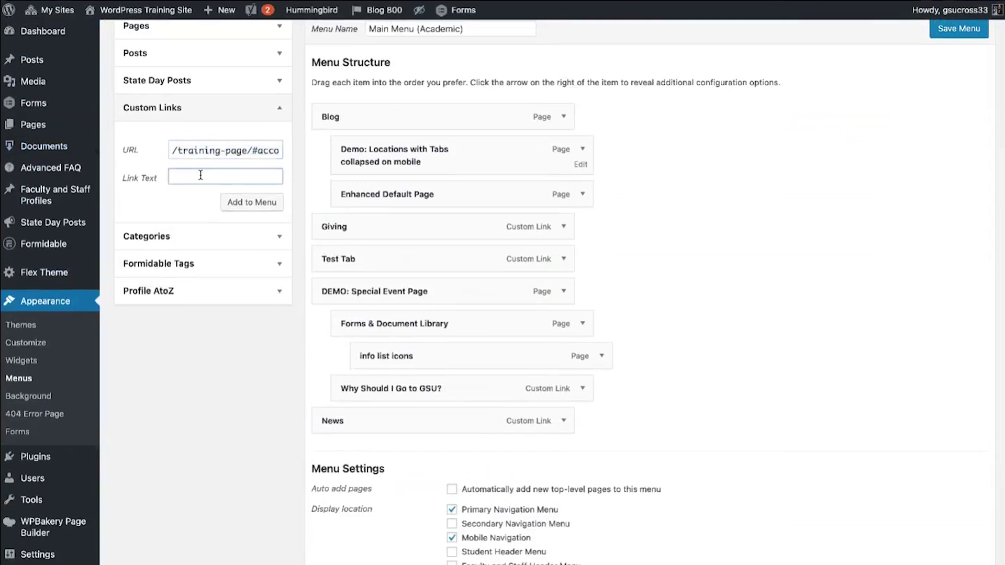
{"action": "type", "text": "Accordion 3"}
{"action": "left_click", "coordinate": [251, 204]}
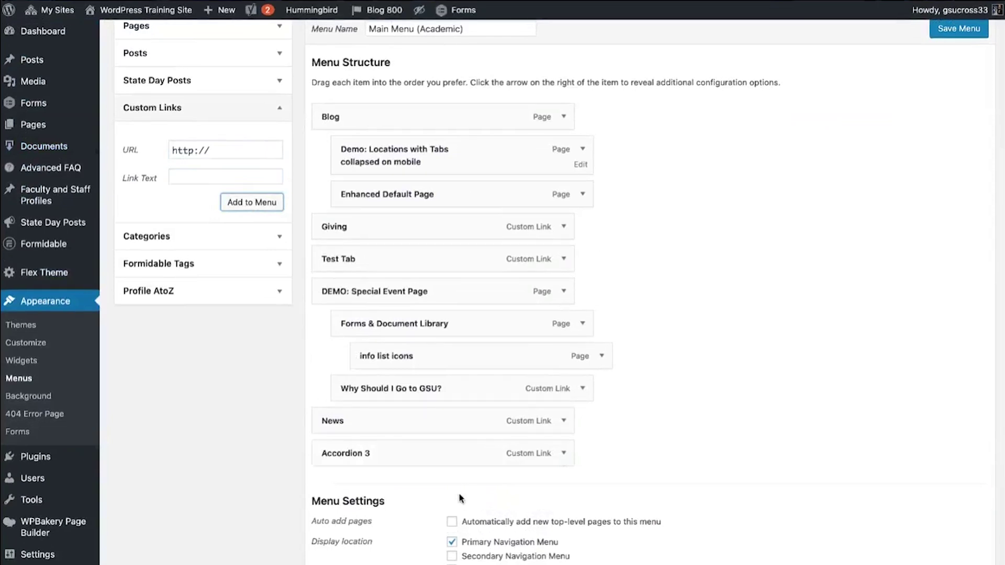
Step: Check the URL and navigation label of the Accordion 3 custom link, then review the menu structure
{"action": "left_click", "coordinate": [564, 454]}
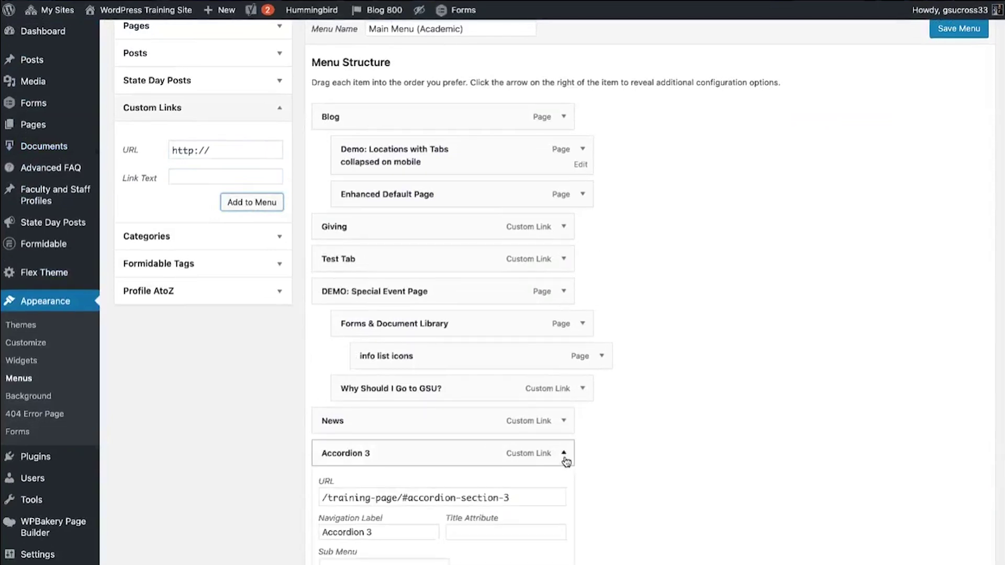
{"action": "scroll", "coordinate": [565, 461], "scroll_direction": "down", "scroll_amount": 3}
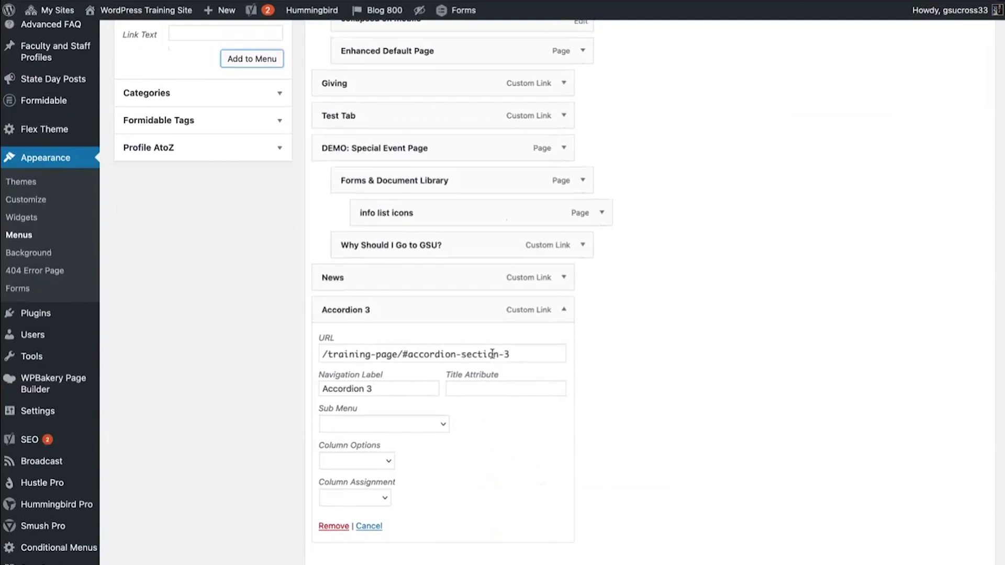
{"action": "left_click", "coordinate": [566, 311]}
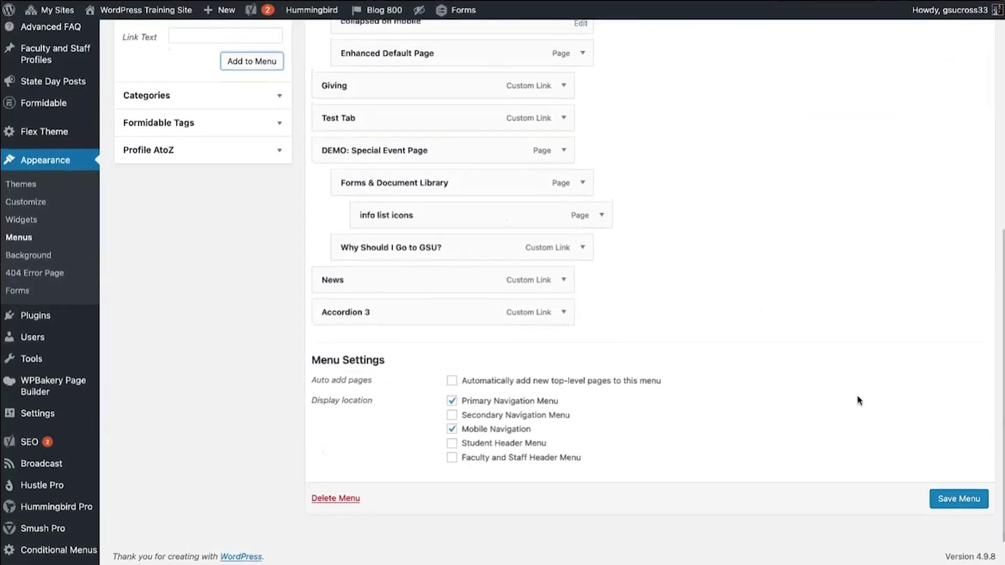
{"action": "scroll", "coordinate": [858, 400], "scroll_direction": "up", "scroll_amount": 10}
{"action": "scroll", "coordinate": [859, 400], "scroll_direction": "down", "scroll_amount": 2}
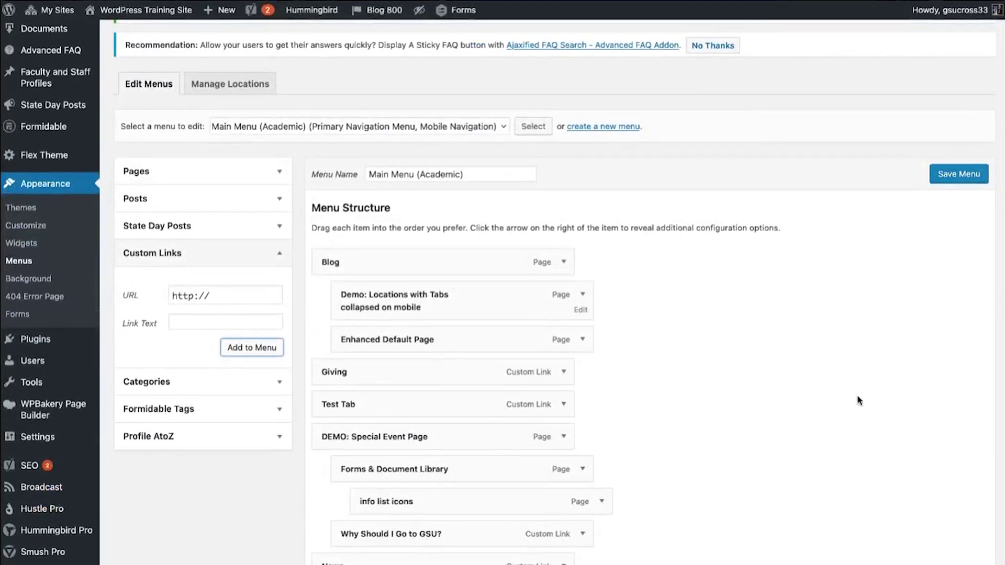
{"action": "scroll", "coordinate": [718, 338], "scroll_direction": "down", "scroll_amount": 4}
{"action": "scroll", "coordinate": [719, 339], "scroll_direction": "up", "scroll_amount": 2}
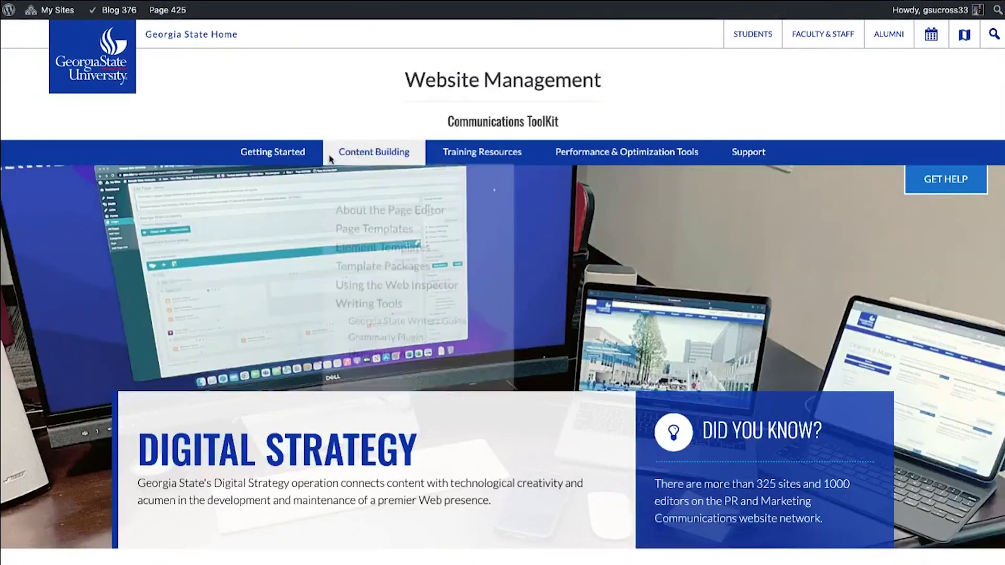
Step: Examine the Content Building, Training Resources and Performance & Optimization Tools sub-menus on the Website Management site
{"action": "mouse_move", "coordinate": [423, 160]}
{"action": "mouse_move", "coordinate": [467, 157]}
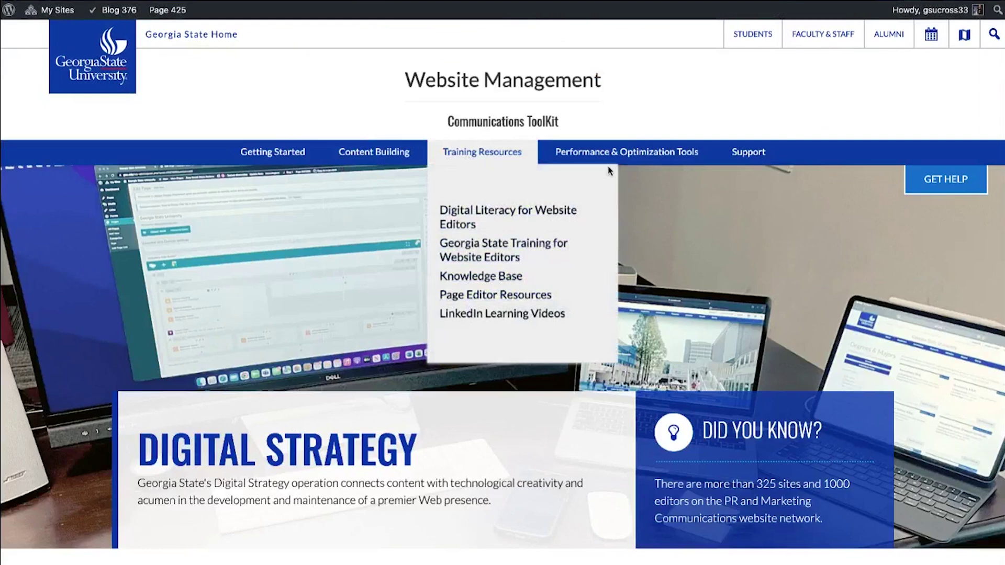
{"action": "mouse_move", "coordinate": [628, 155]}
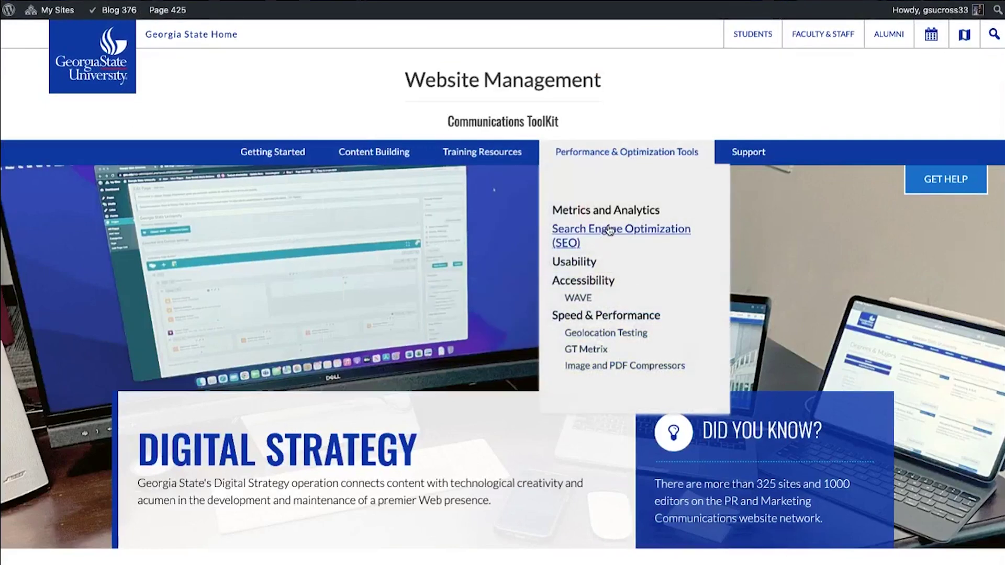
Step: Visit the Georgia State home site and compare the column layouts of its main navigation sub-menus
{"action": "left_click", "coordinate": [209, 36]}
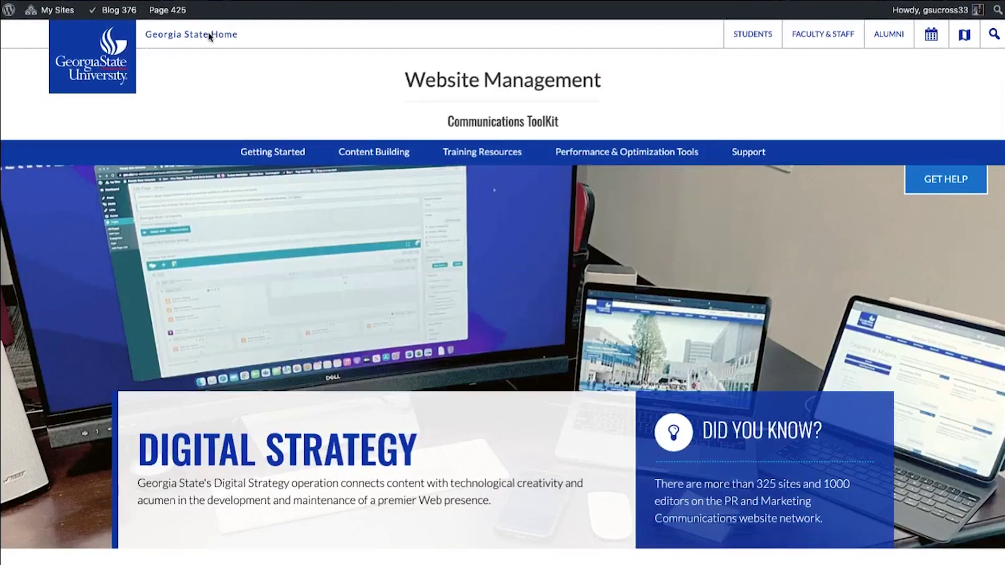
{"action": "mouse_move", "coordinate": [309, 53]}
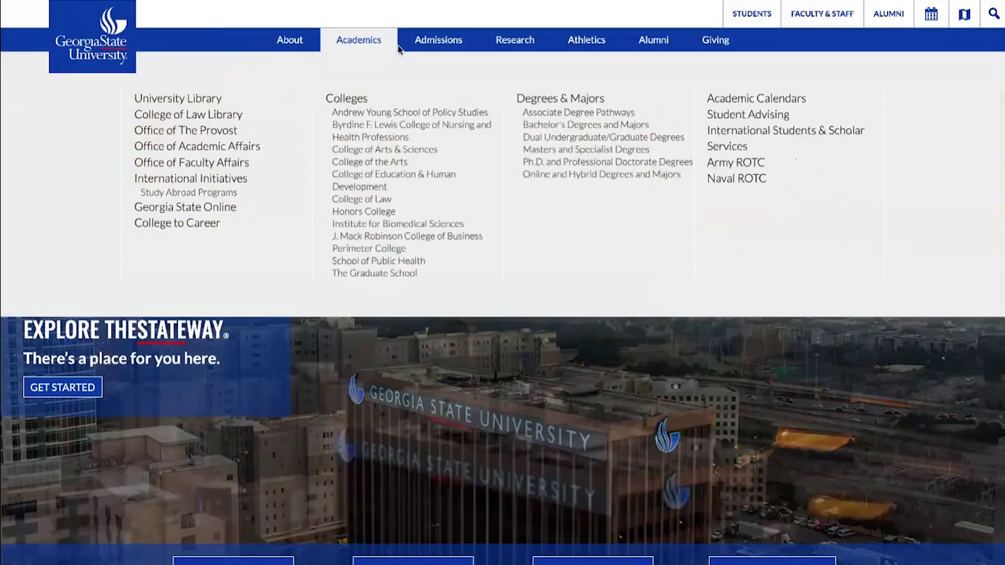
{"action": "mouse_move", "coordinate": [439, 44]}
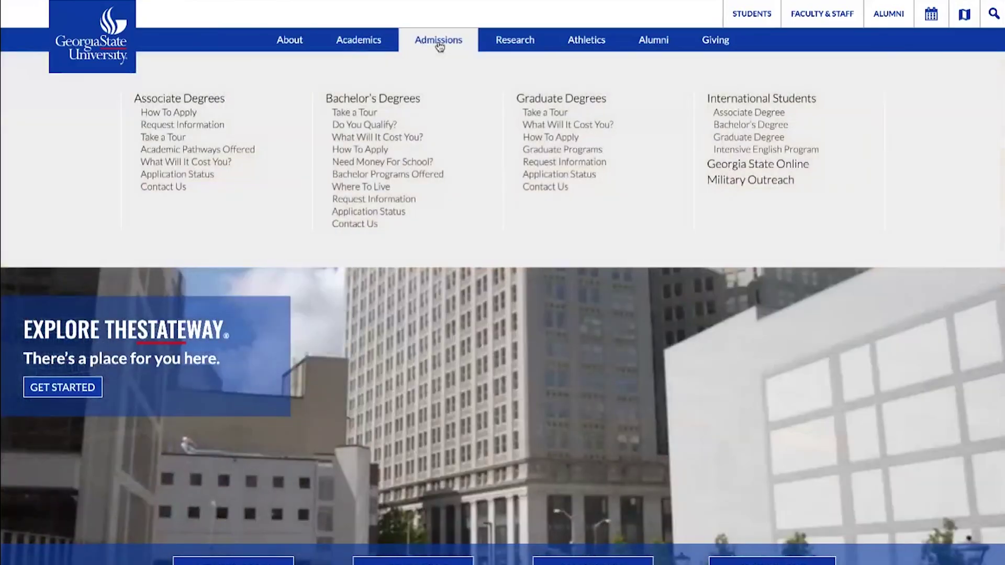
{"action": "mouse_move", "coordinate": [513, 50]}
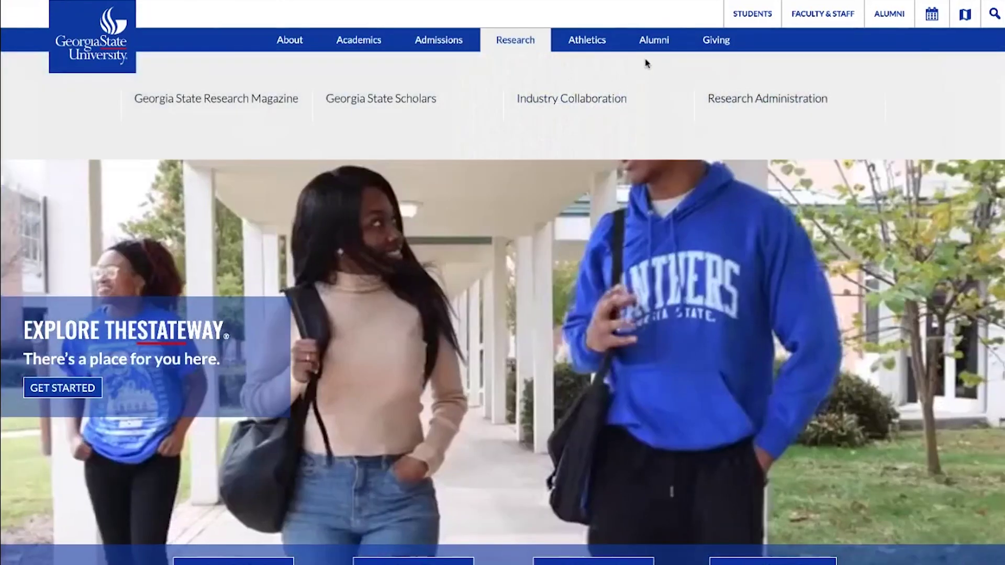
{"action": "mouse_move", "coordinate": [654, 54]}
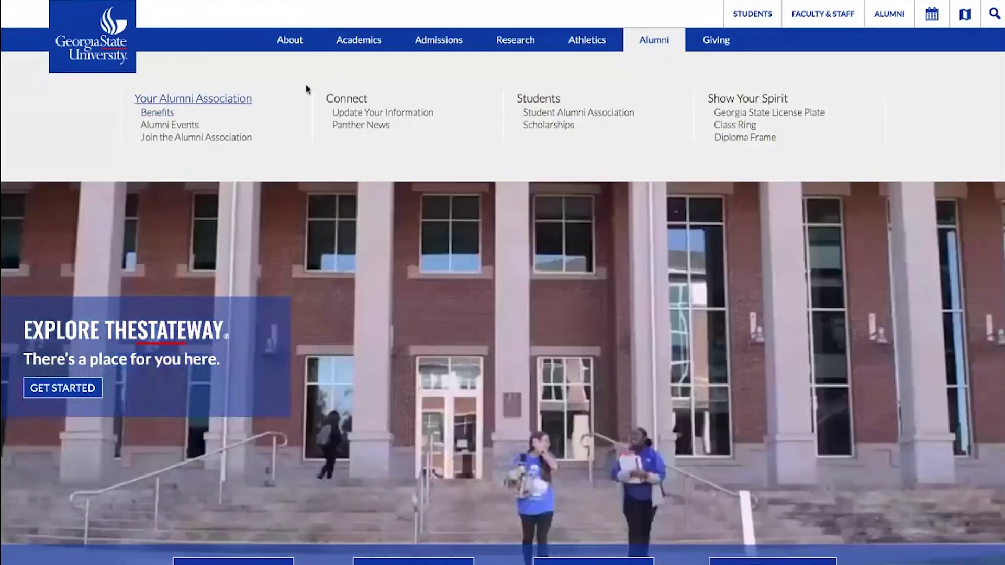
{"action": "left_click", "coordinate": [377, 45]}
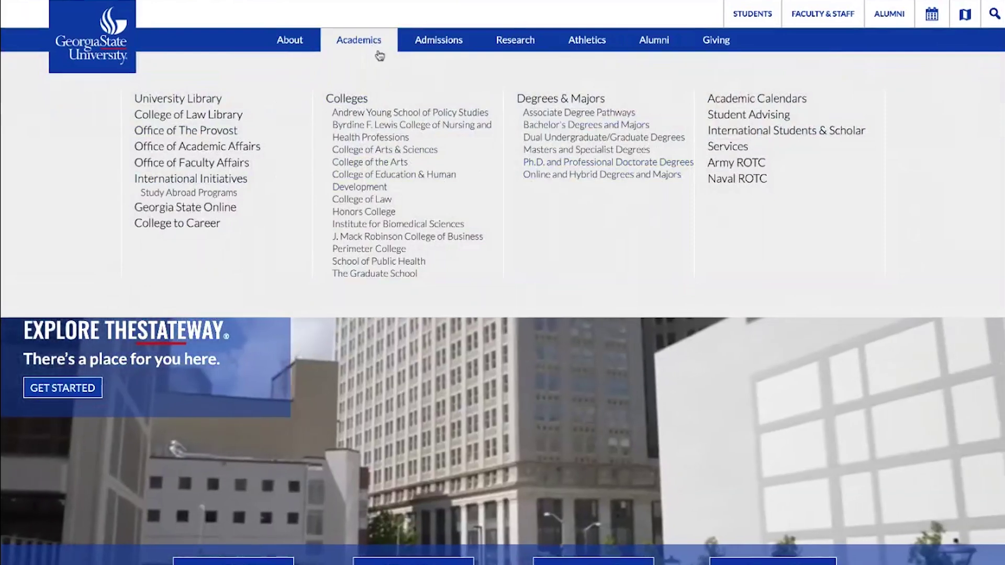
{"action": "left_click", "coordinate": [304, 42]}
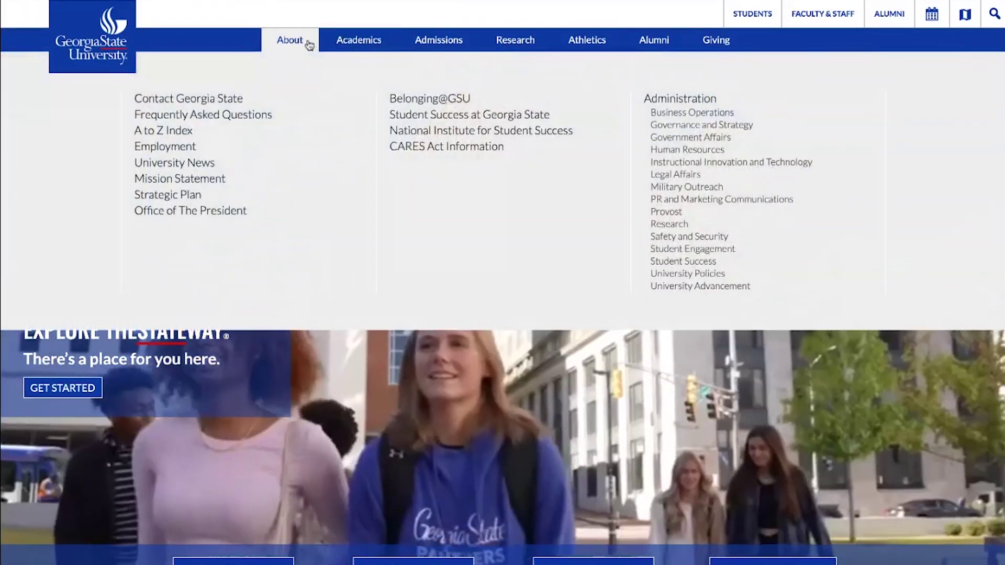
{"action": "left_click", "coordinate": [442, 40]}
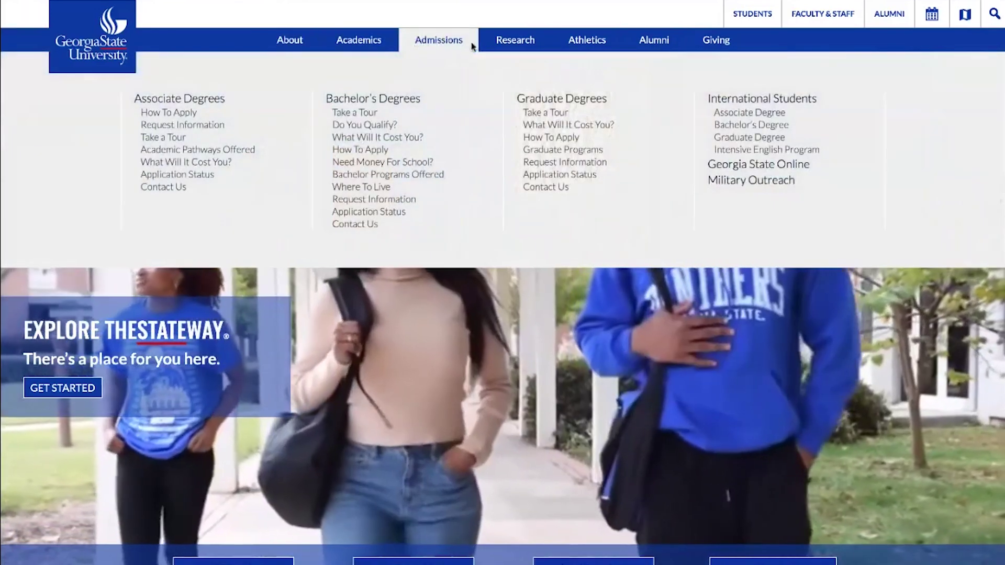
{"action": "left_click", "coordinate": [508, 41]}
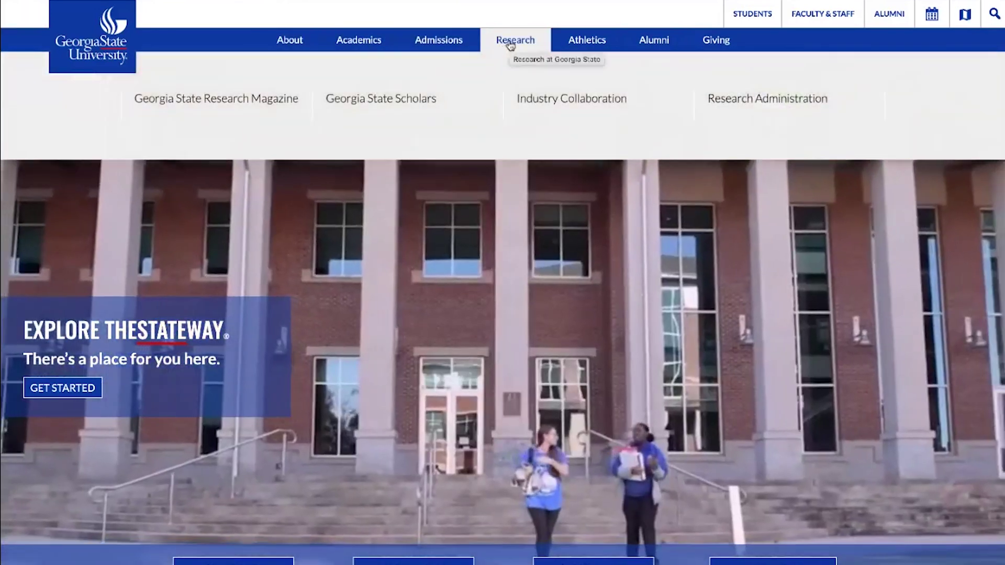
{"action": "left_click", "coordinate": [651, 41]}
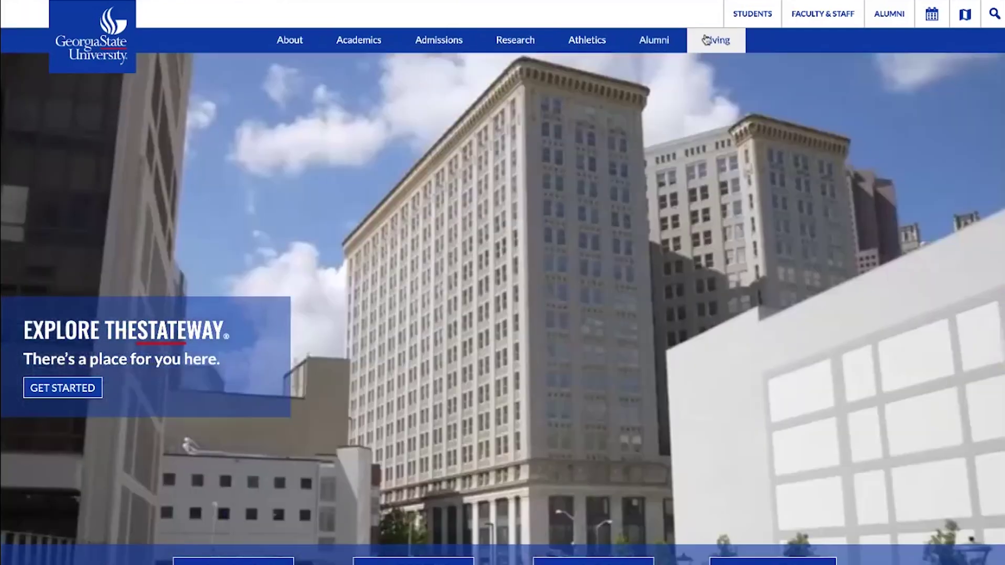
{"action": "left_click", "coordinate": [586, 40]}
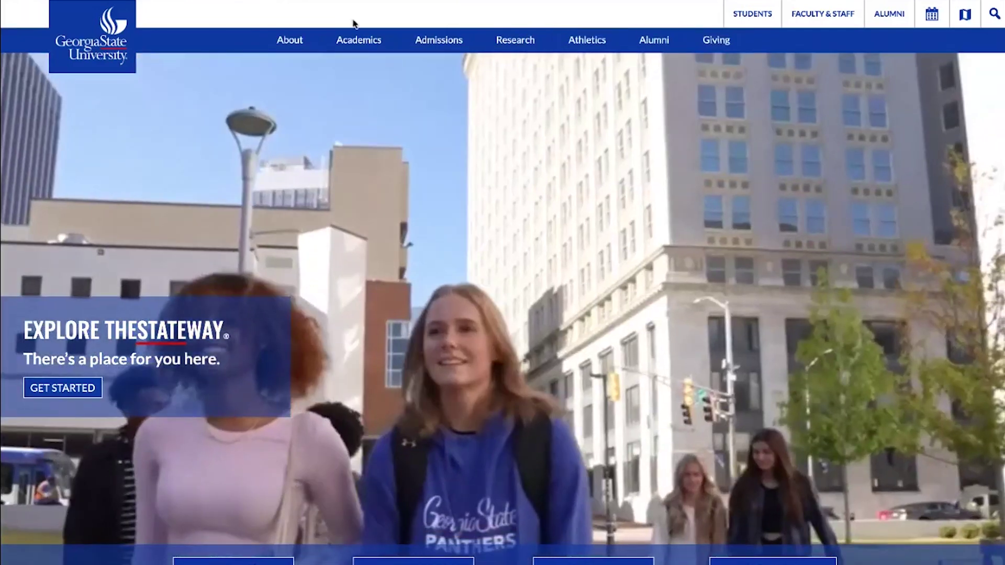
{"action": "left_click", "coordinate": [283, 41]}
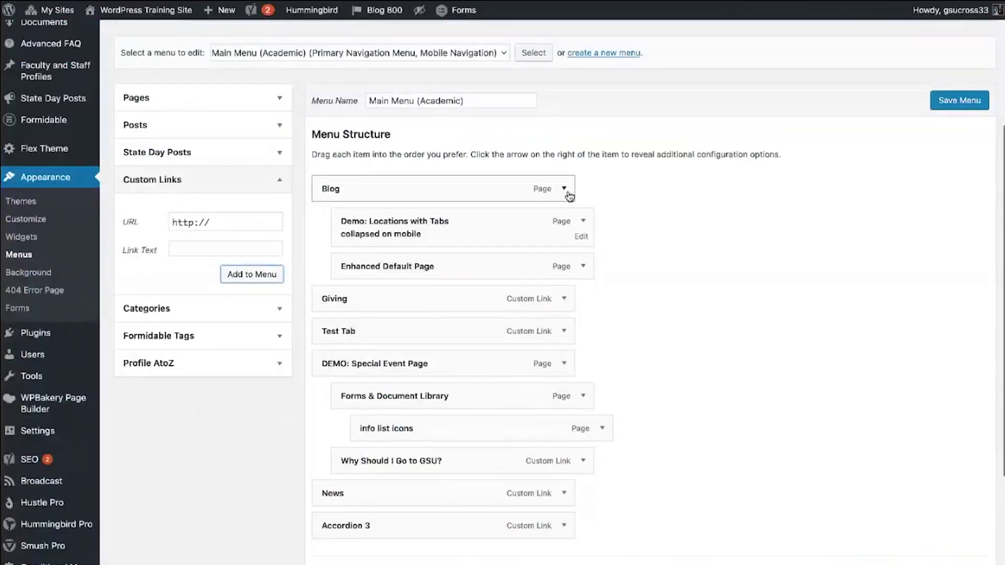
Step: Set the column options of the Blog menu item to 1/2-1/2
{"action": "left_click", "coordinate": [565, 191]}
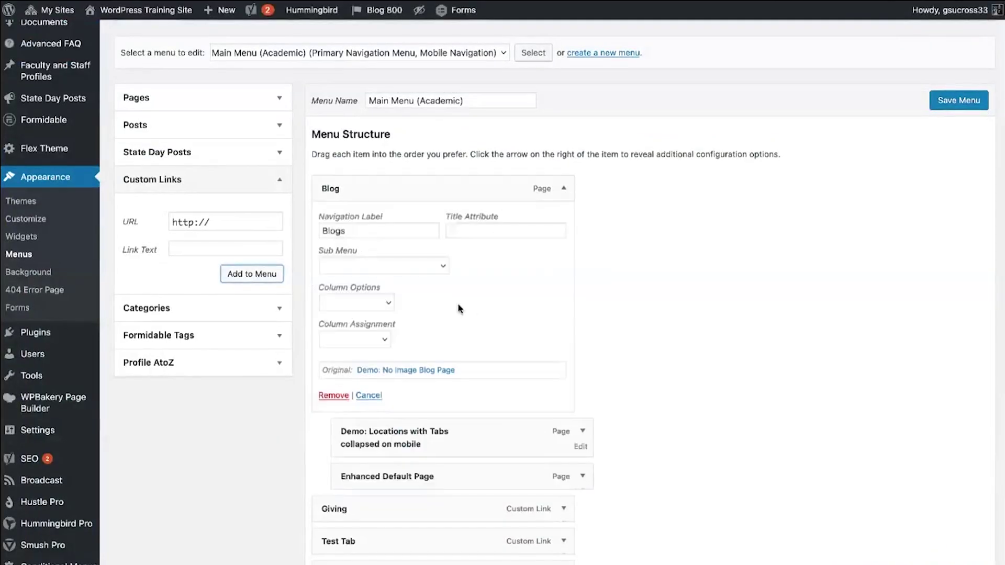
{"action": "left_click", "coordinate": [386, 303]}
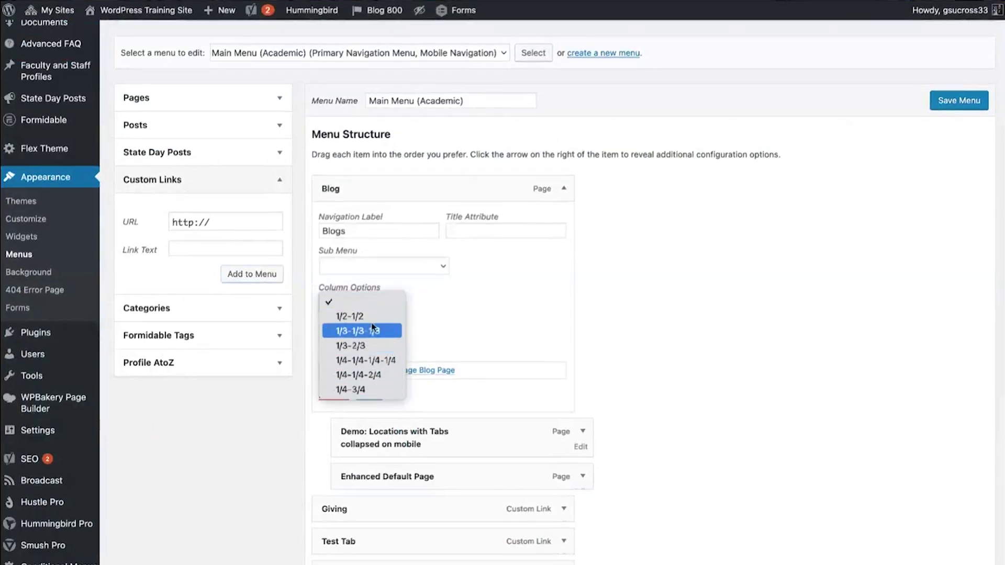
{"action": "left_click", "coordinate": [475, 265]}
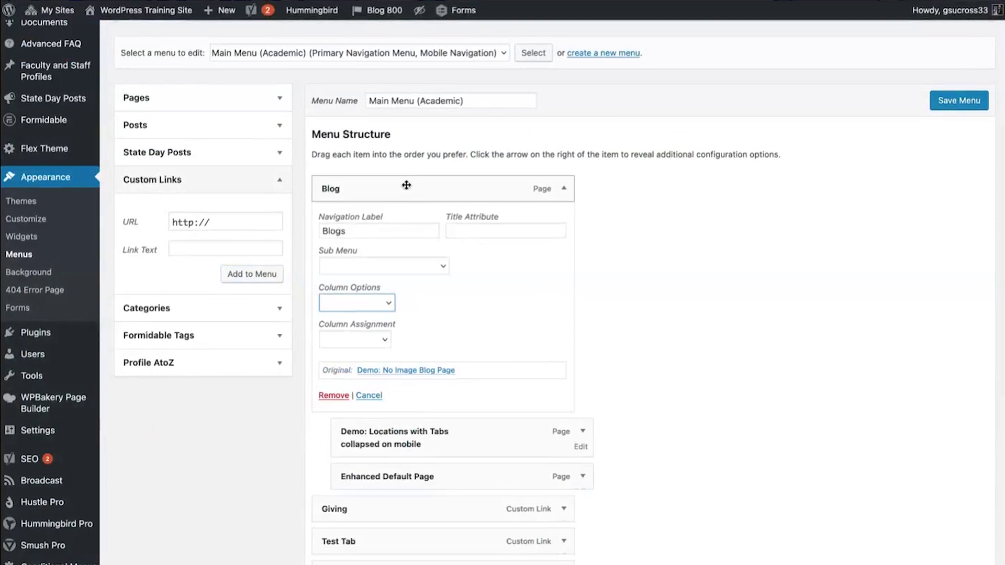
{"action": "left_click", "coordinate": [388, 306]}
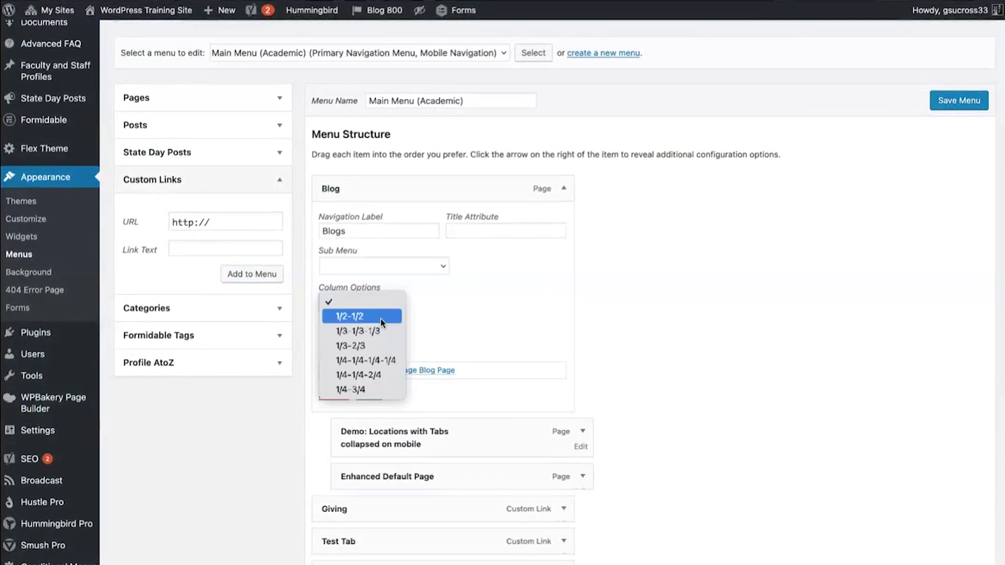
{"action": "left_click", "coordinate": [381, 318]}
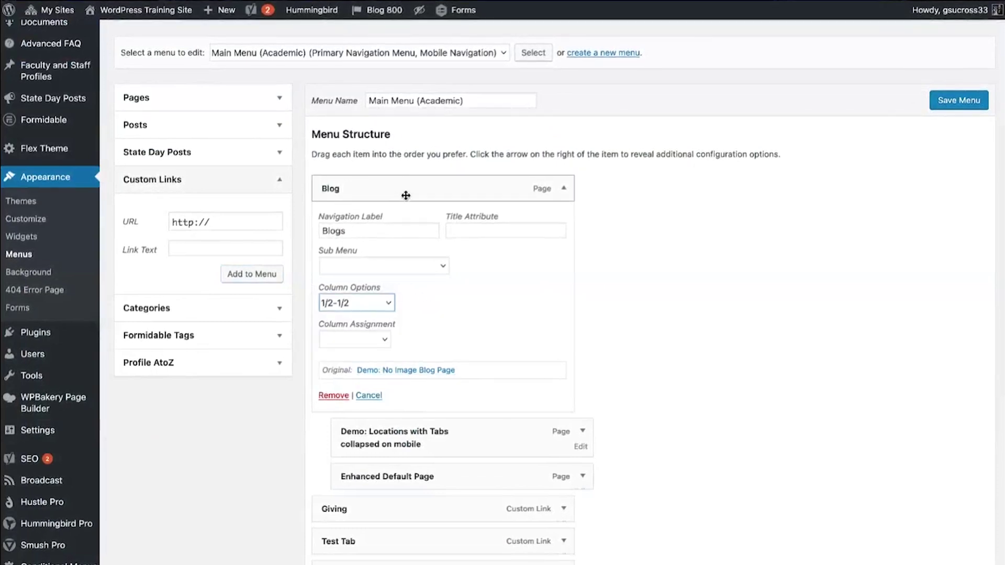
Step: Set the column options of the DEMO: Special Event Page menu item to 1/3-1/3-1/3
{"action": "scroll", "coordinate": [457, 333], "scroll_direction": "down", "scroll_amount": 4}
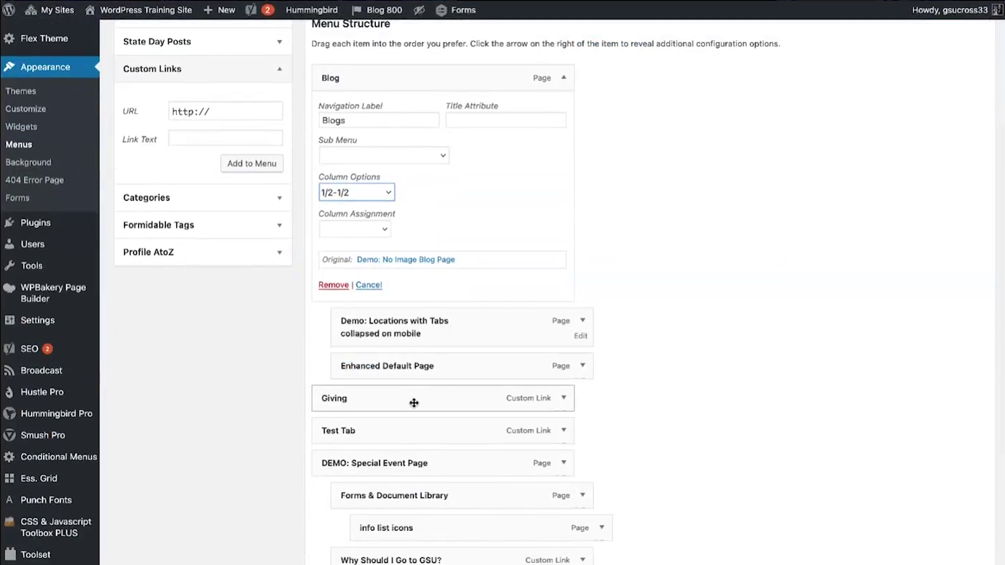
{"action": "scroll", "coordinate": [563, 387], "scroll_direction": "down", "scroll_amount": 6}
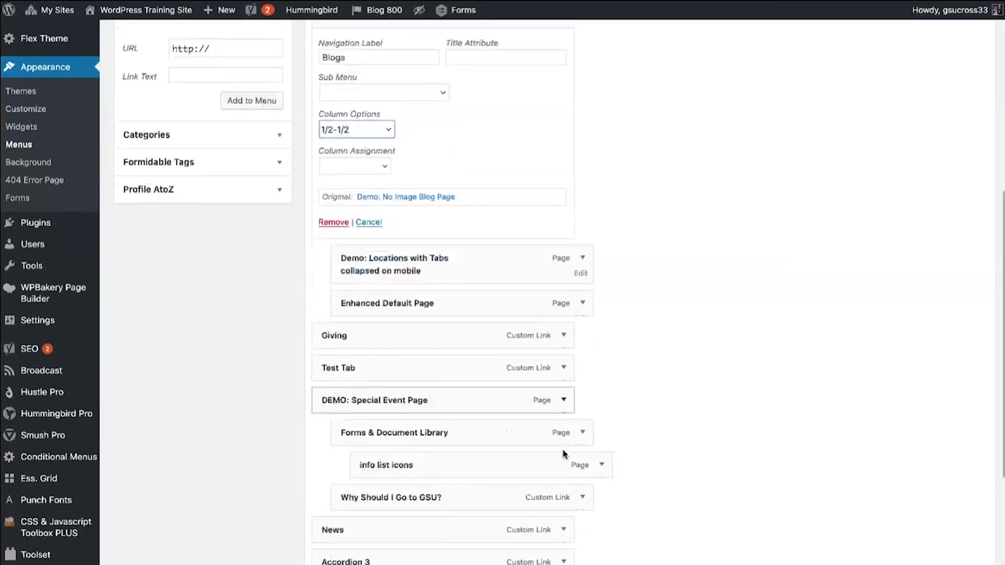
{"action": "left_click", "coordinate": [563, 286]}
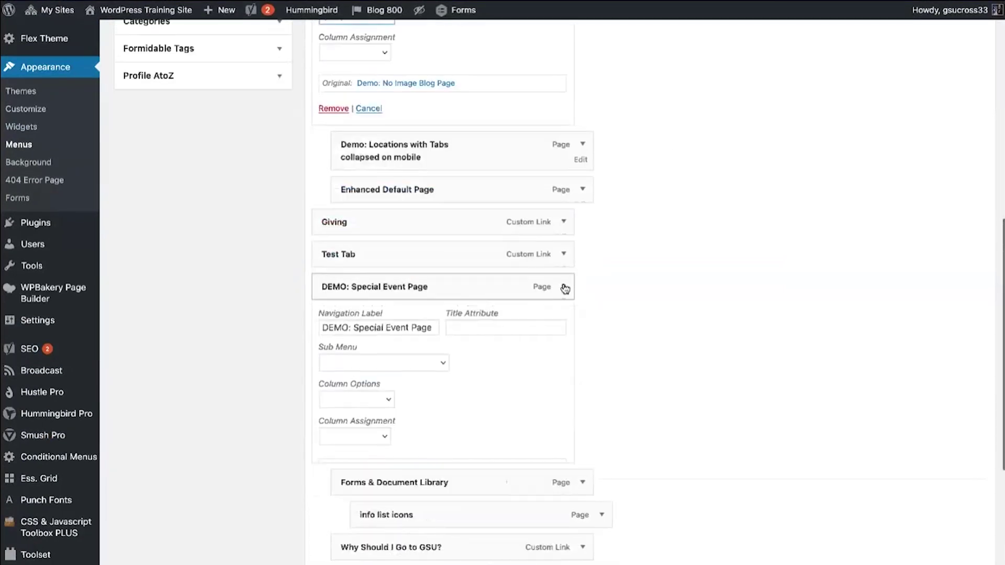
{"action": "left_click", "coordinate": [387, 403]}
{"action": "left_click", "coordinate": [374, 430]}
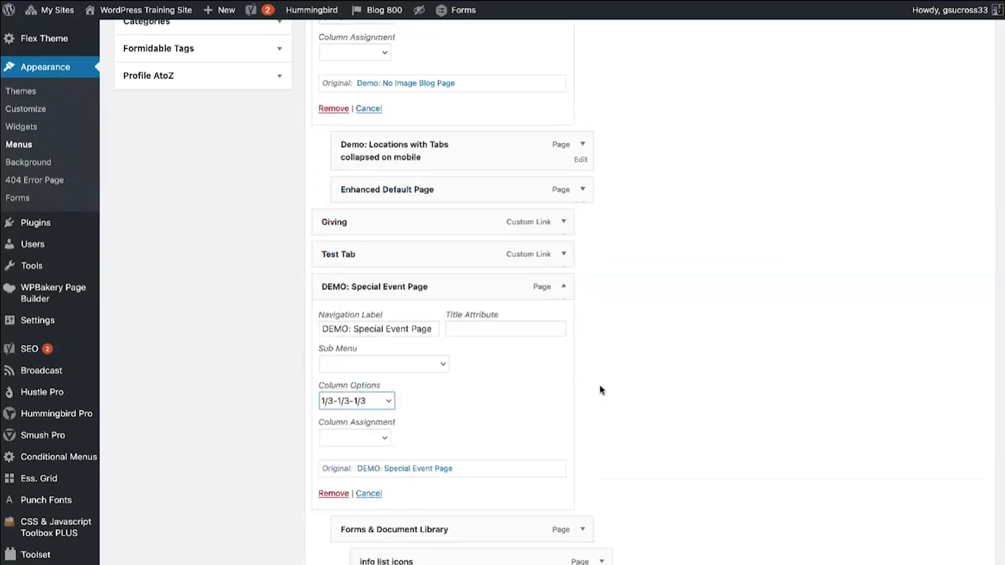
Step: Assign the Demo: Locations with Tabs collapsed on mobile sub-item under Blog to Column-one
{"action": "scroll", "coordinate": [664, 428], "scroll_direction": "up", "scroll_amount": 4}
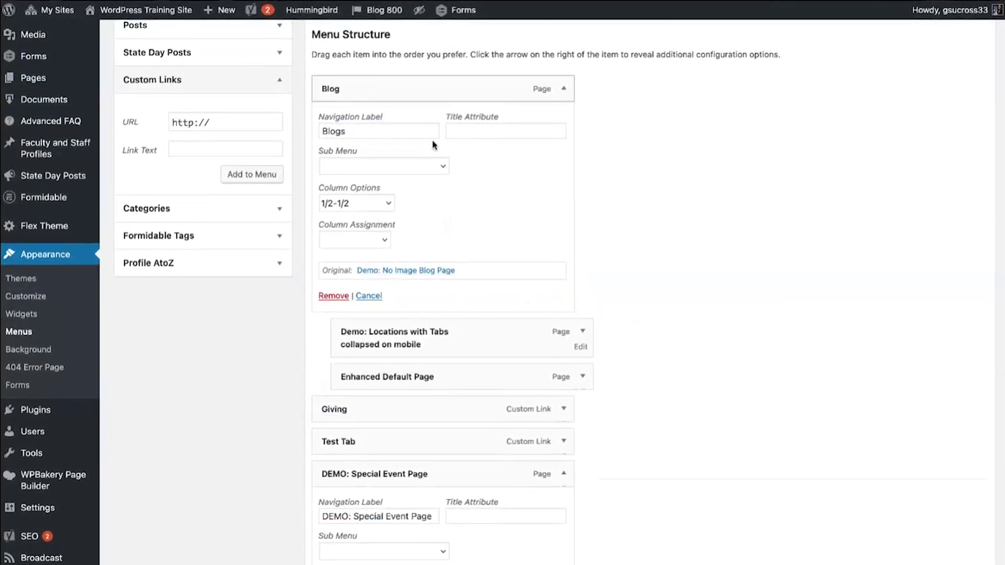
{"action": "left_click", "coordinate": [582, 331]}
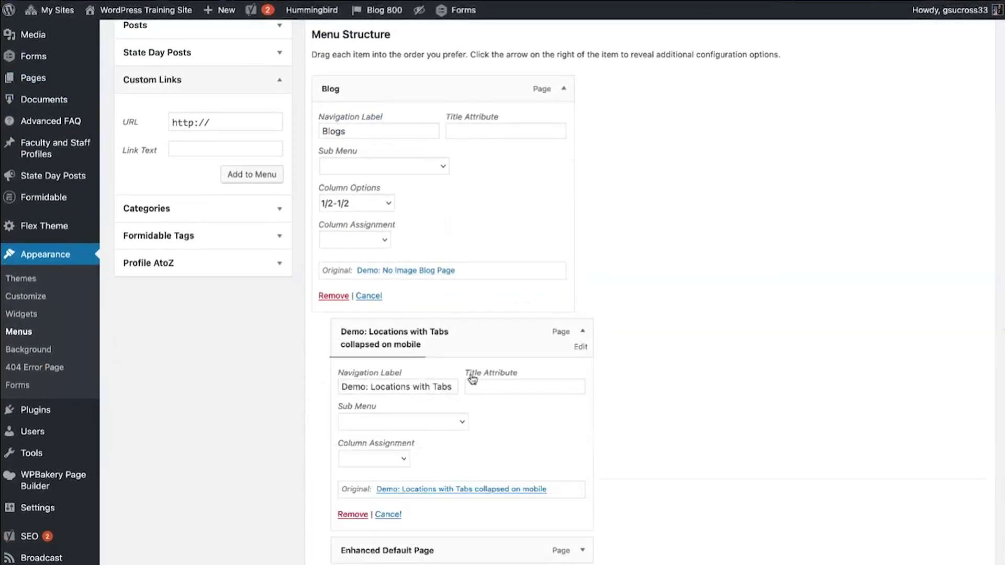
{"action": "left_click", "coordinate": [389, 460]}
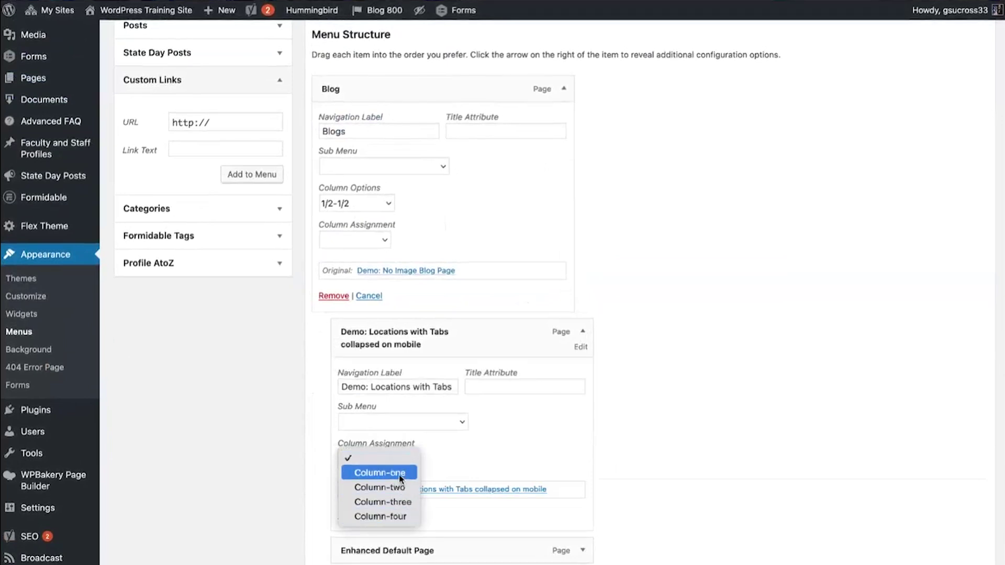
{"action": "left_click", "coordinate": [400, 473]}
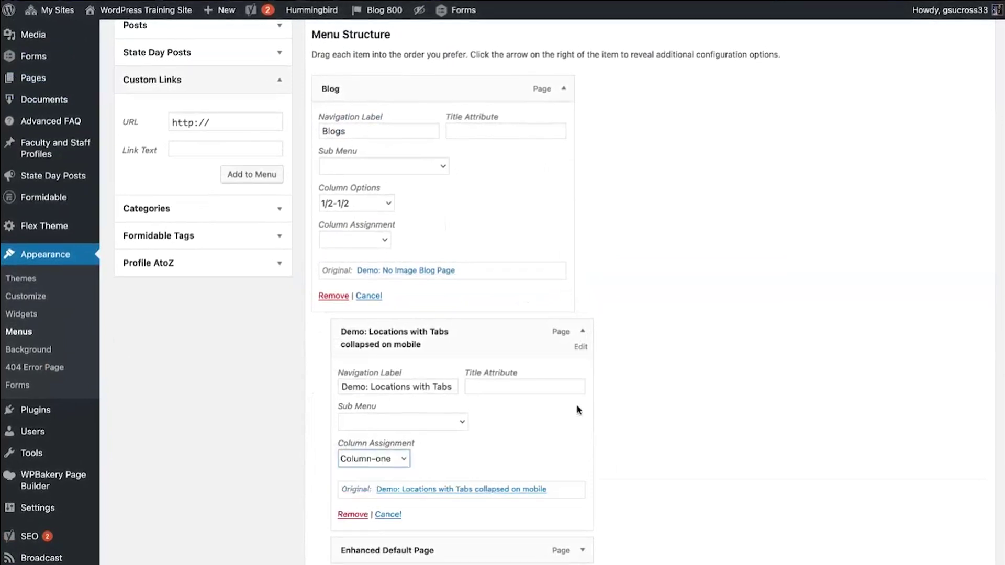
{"action": "left_click", "coordinate": [582, 335]}
Step: Assign the Enhanced Default Page sub-item under Blog to Column-two
{"action": "left_click", "coordinate": [583, 376]}
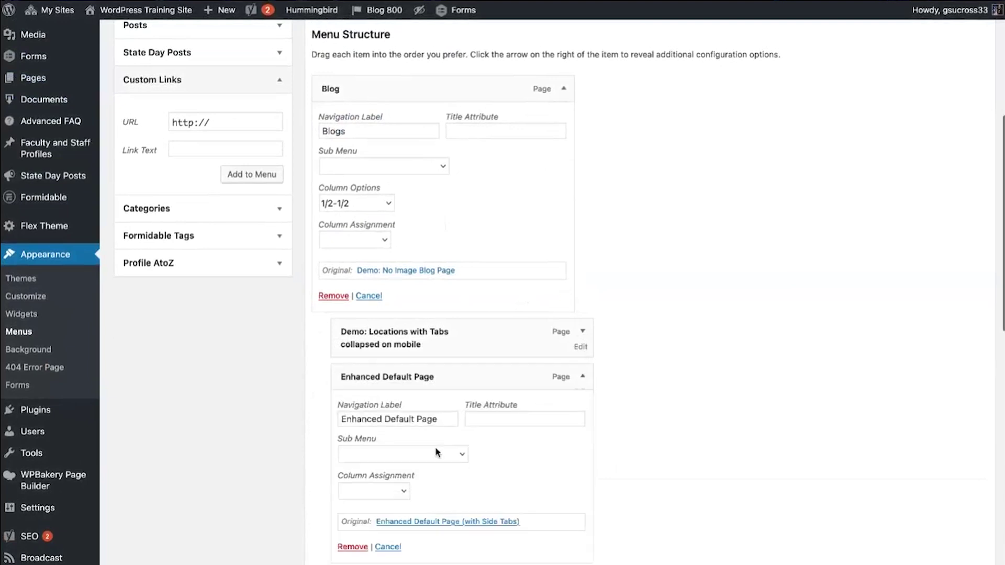
{"action": "left_click", "coordinate": [397, 489]}
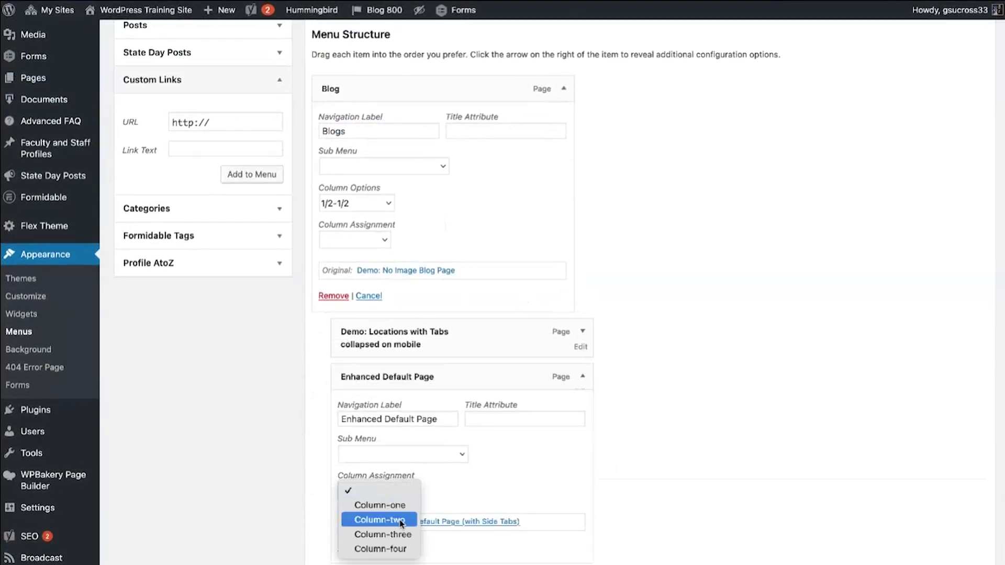
{"action": "left_click", "coordinate": [401, 519]}
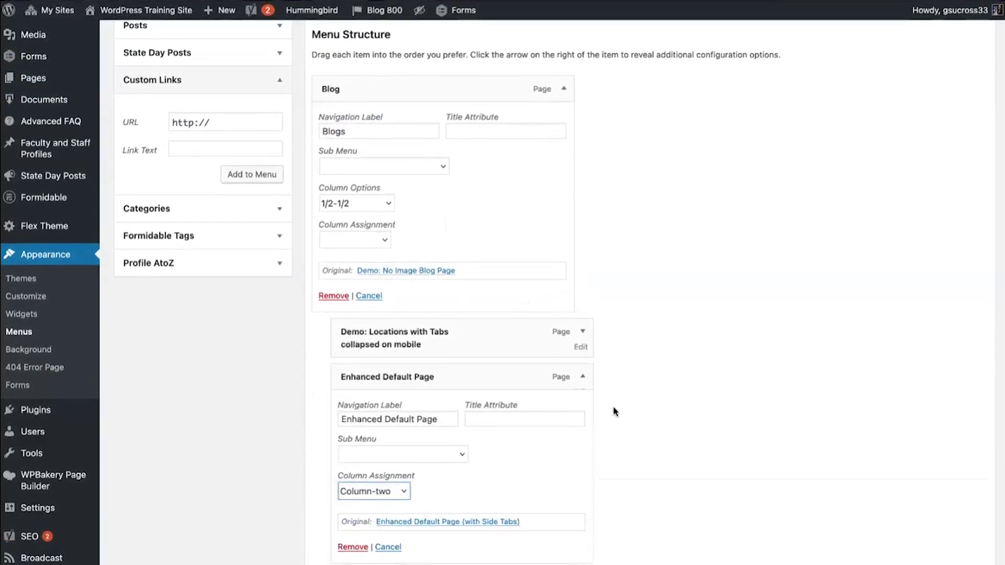
Step: Clear the column assignments of the Enhanced Default Page and Demo: Locations with Tabs sub-items under Blog
{"action": "left_click", "coordinate": [403, 493]}
{"action": "left_click", "coordinate": [396, 461]}
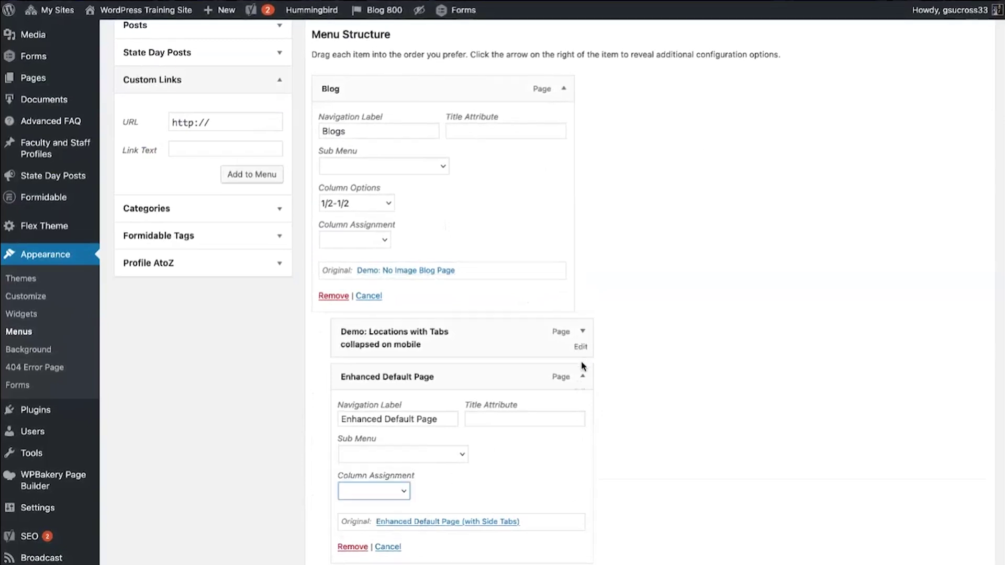
{"action": "left_click", "coordinate": [582, 377]}
{"action": "left_click", "coordinate": [581, 345]}
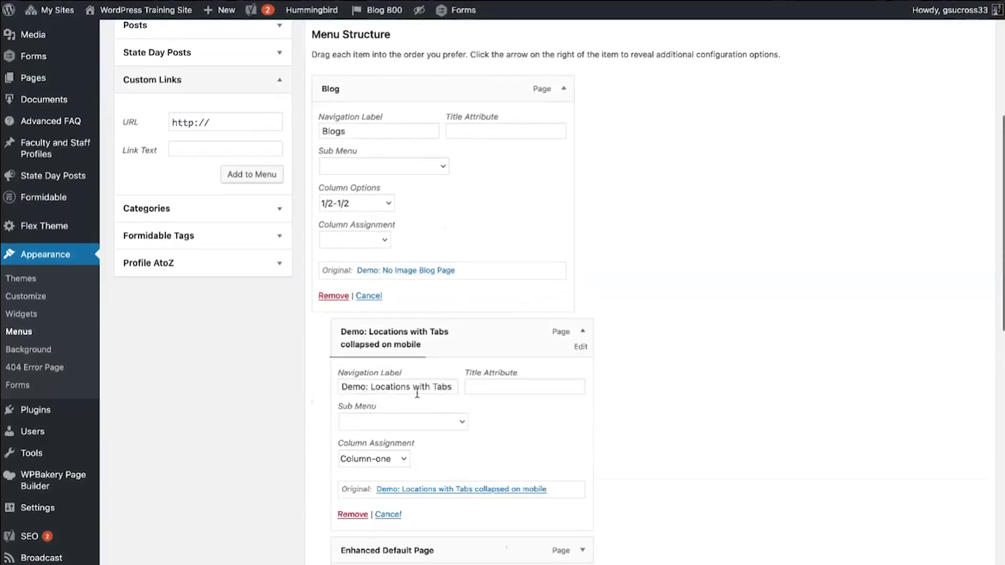
{"action": "left_click", "coordinate": [399, 453]}
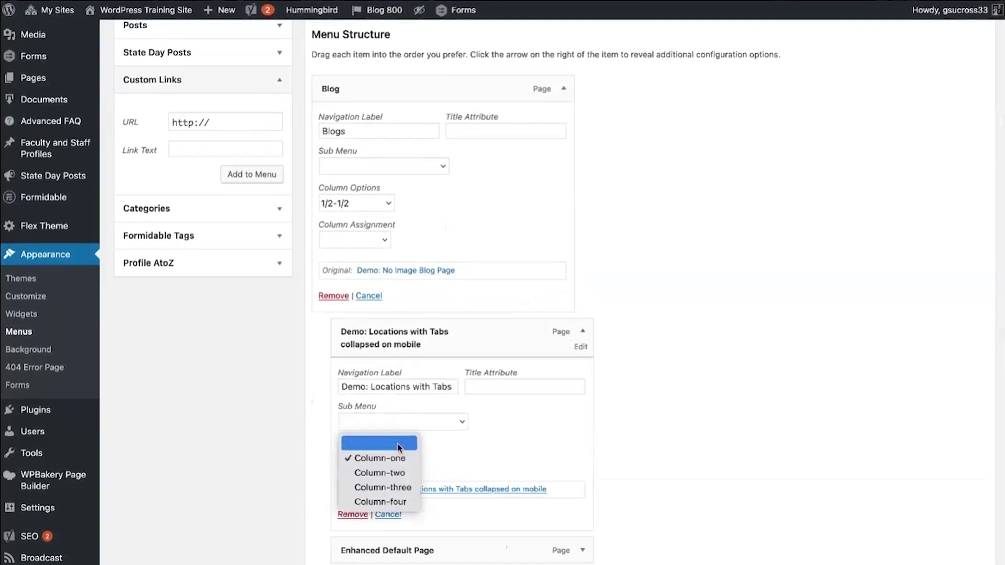
{"action": "left_click", "coordinate": [397, 444]}
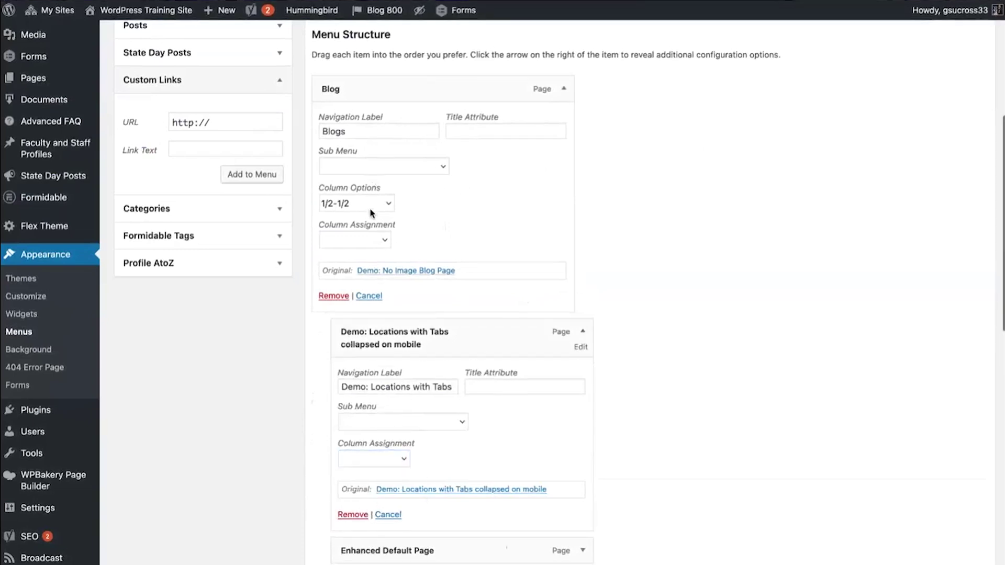
Step: Clear the column options of the Blog and DEMO: Special Event Page menu items and collapse both items
{"action": "left_click", "coordinate": [386, 204]}
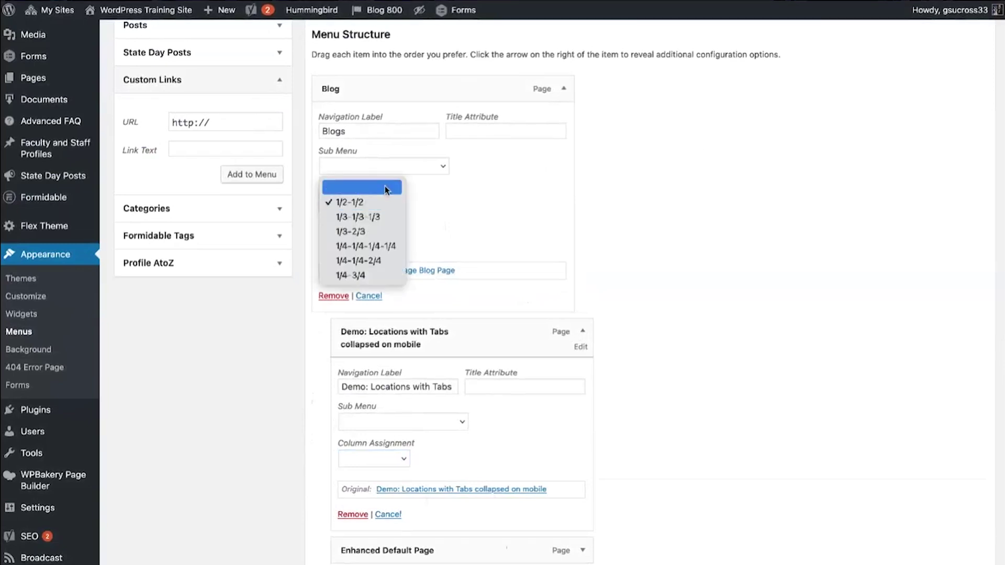
{"action": "left_click", "coordinate": [384, 186]}
{"action": "left_click", "coordinate": [582, 331]}
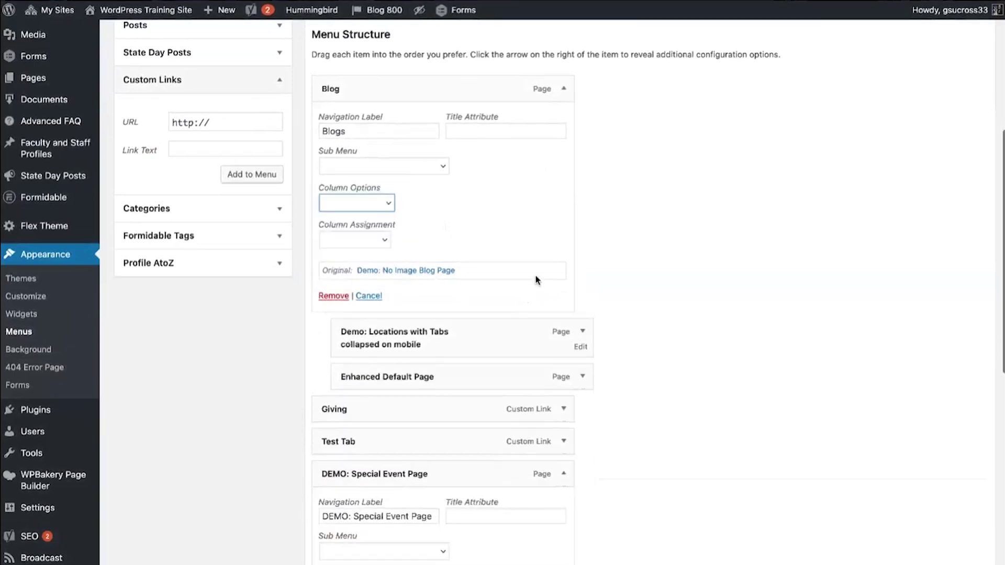
{"action": "left_click", "coordinate": [564, 90]}
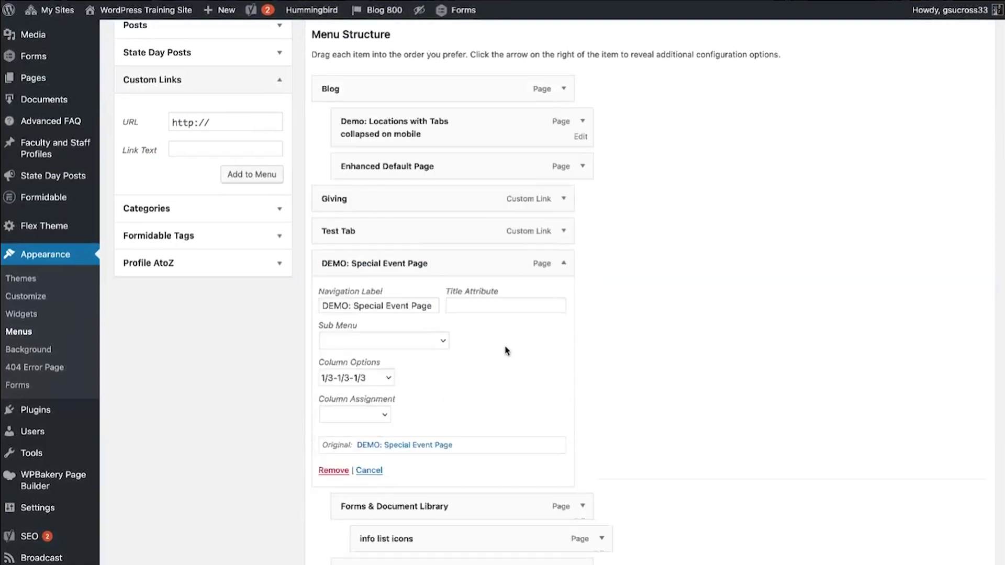
{"action": "left_click", "coordinate": [387, 379]}
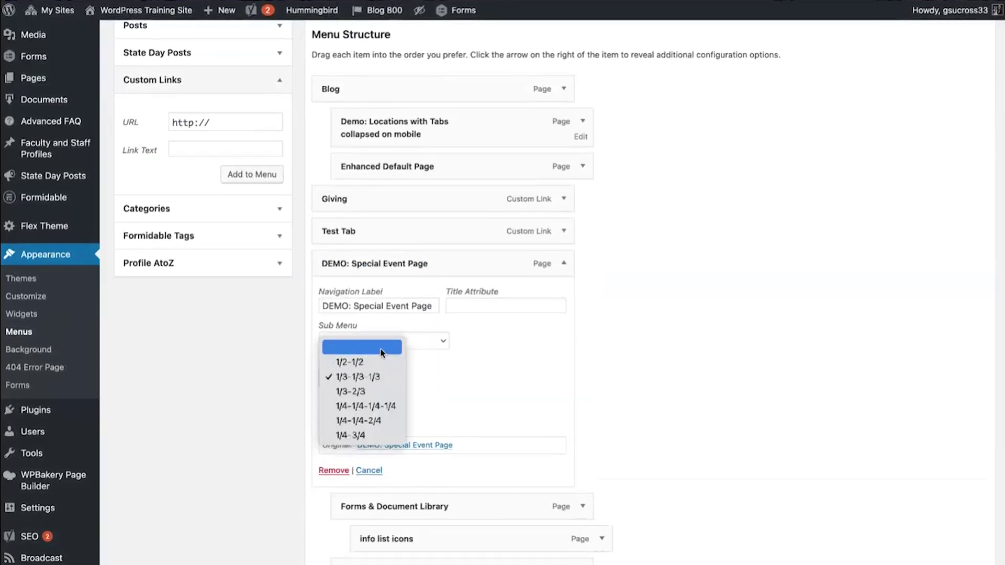
{"action": "left_click", "coordinate": [381, 348]}
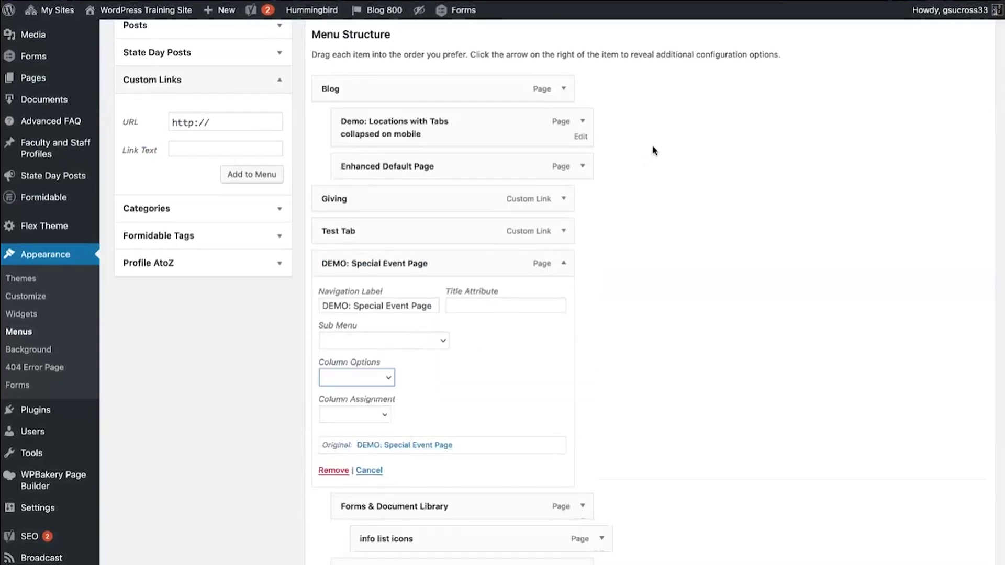
{"action": "left_click", "coordinate": [564, 265]}
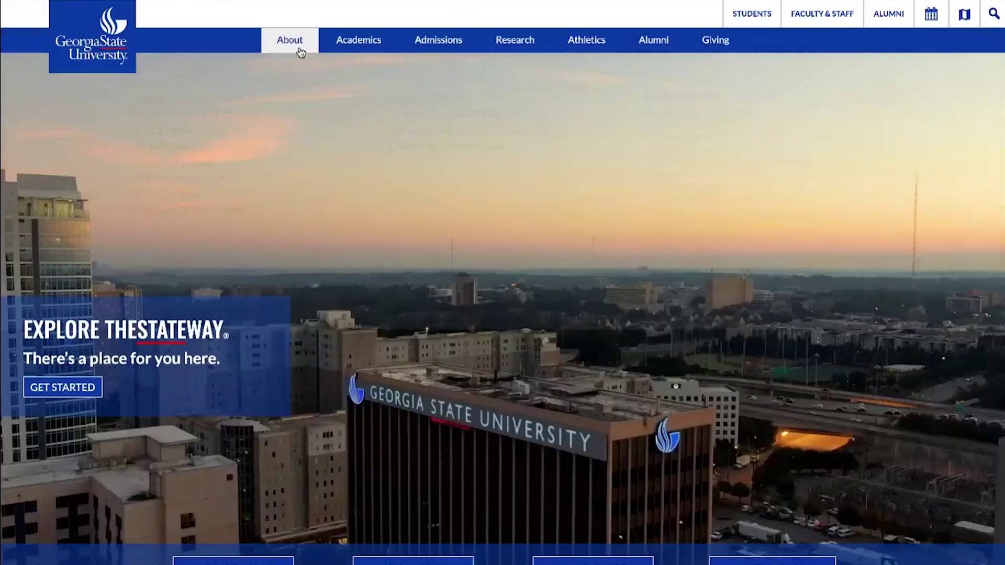
Step: Switch to the Georgia State University home site and examine the About and Academics sub-menus in its main navigation
{"action": "mouse_move", "coordinate": [291, 46]}
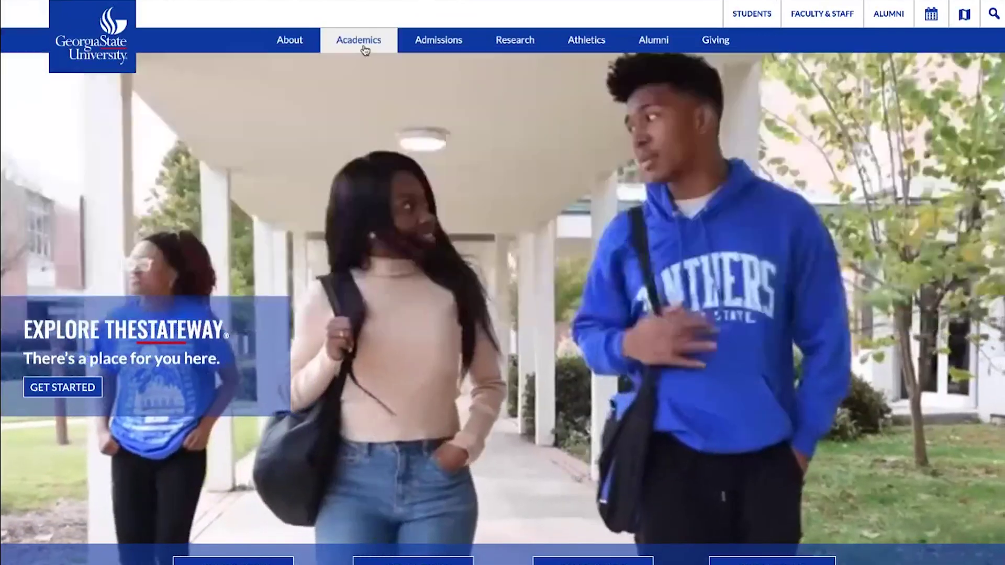
{"action": "mouse_move", "coordinate": [363, 47]}
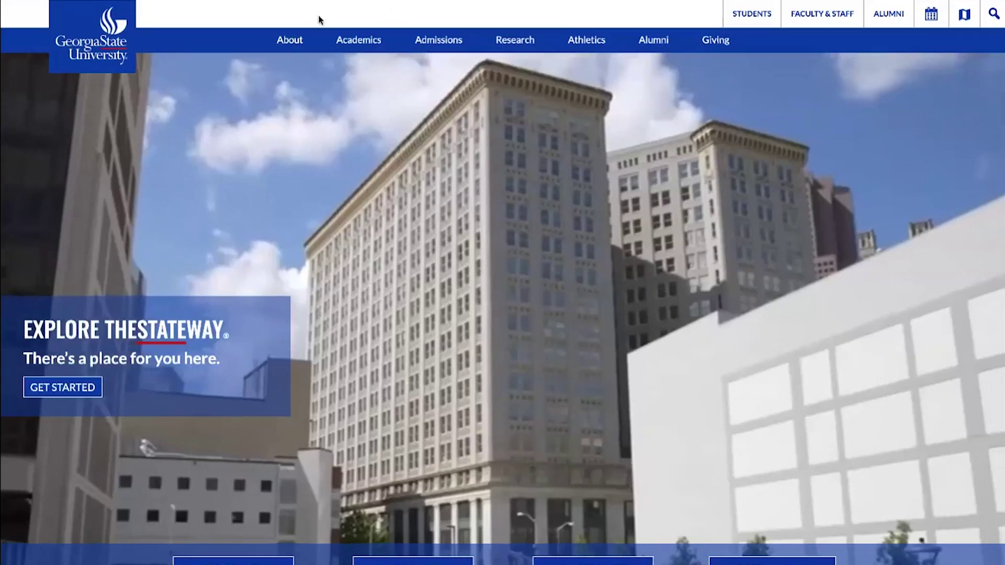
{"action": "mouse_move", "coordinate": [311, 40]}
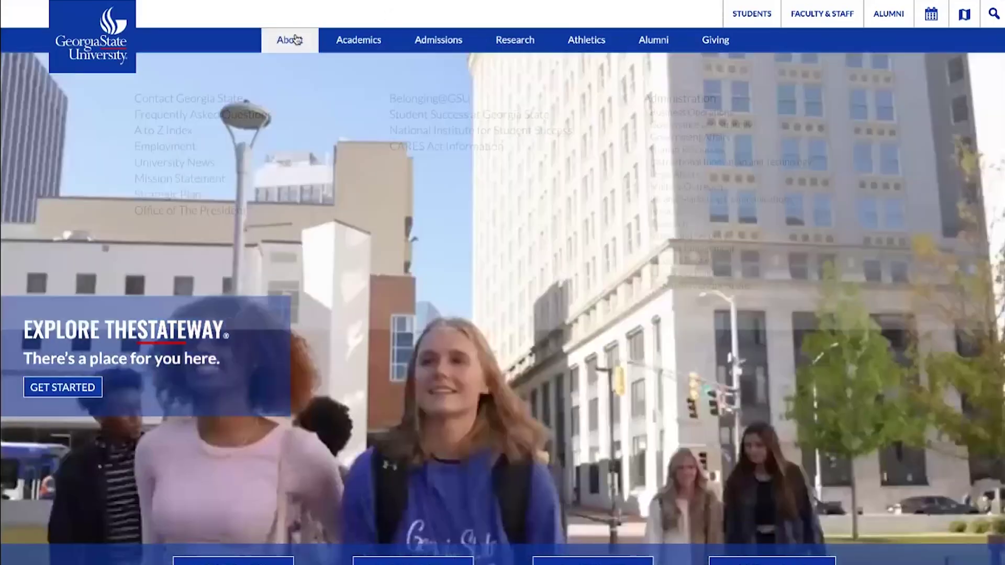
{"action": "mouse_move", "coordinate": [352, 45]}
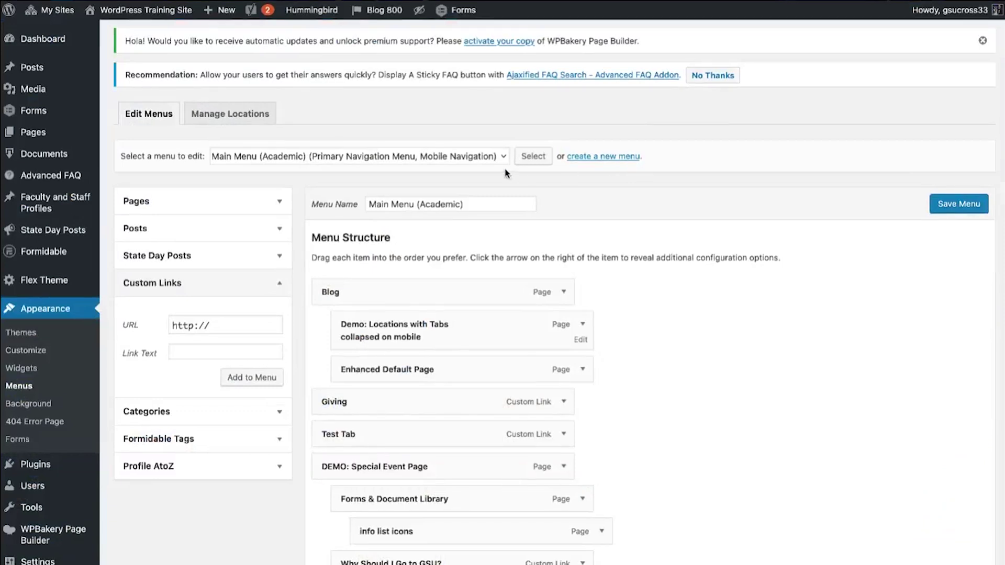
Step: Create a new menu named Blog, leaving the unsaved Main Menu edits, and set its display locations to Primary Navigation Menu and Mobile Navigation
{"action": "left_click", "coordinate": [608, 157]}
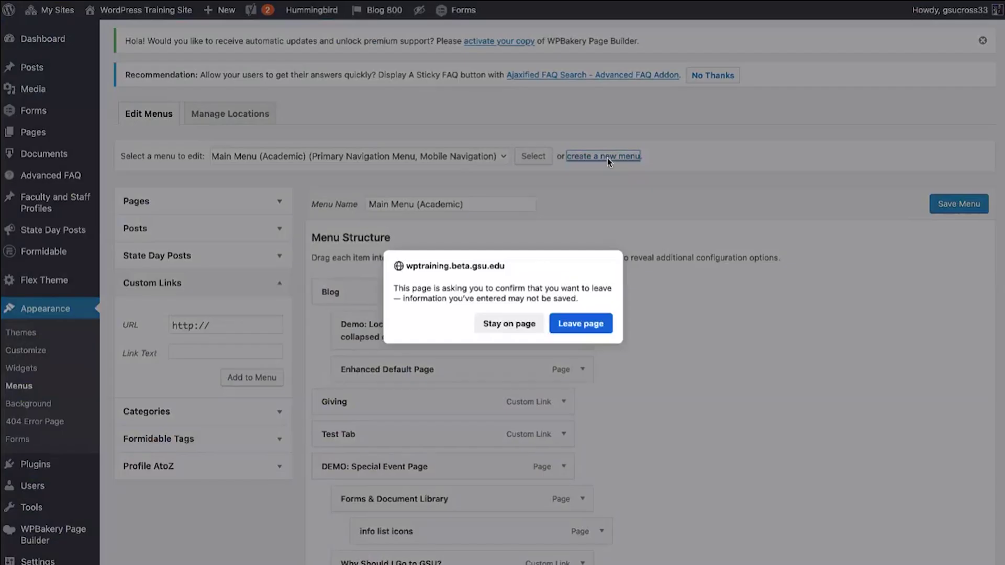
{"action": "left_click", "coordinate": [534, 323]}
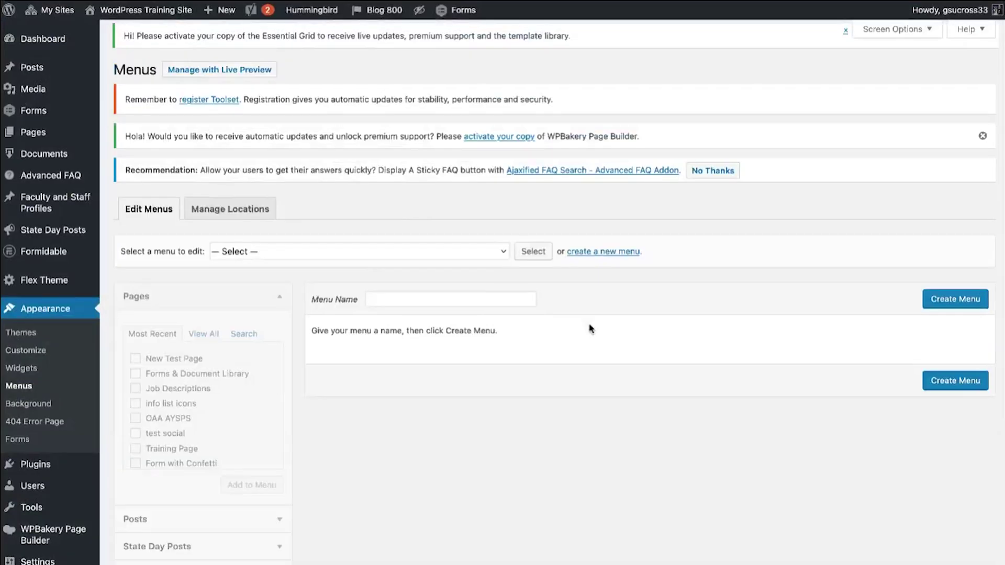
{"action": "left_click", "coordinate": [514, 295]}
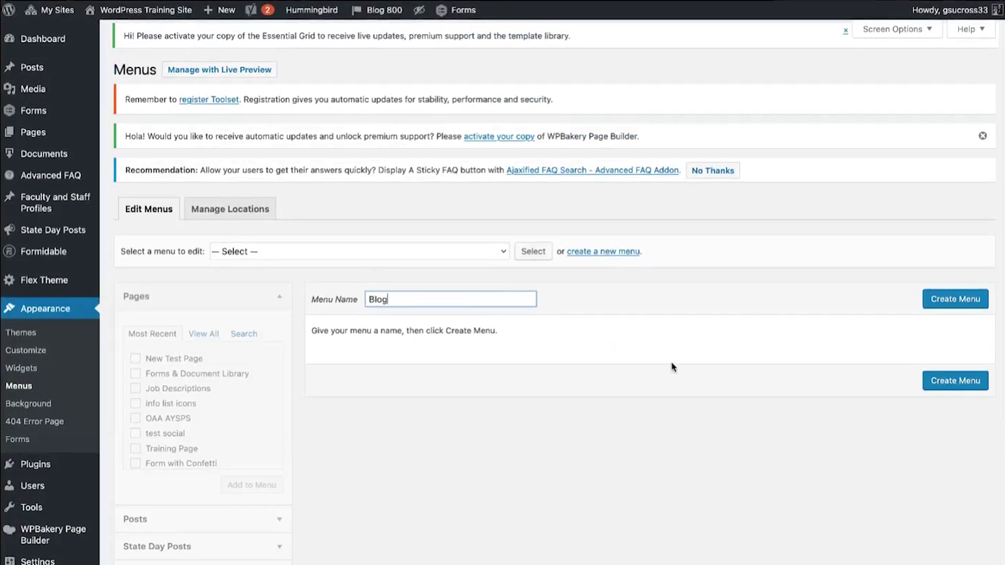
{"action": "left_click", "coordinate": [960, 306]}
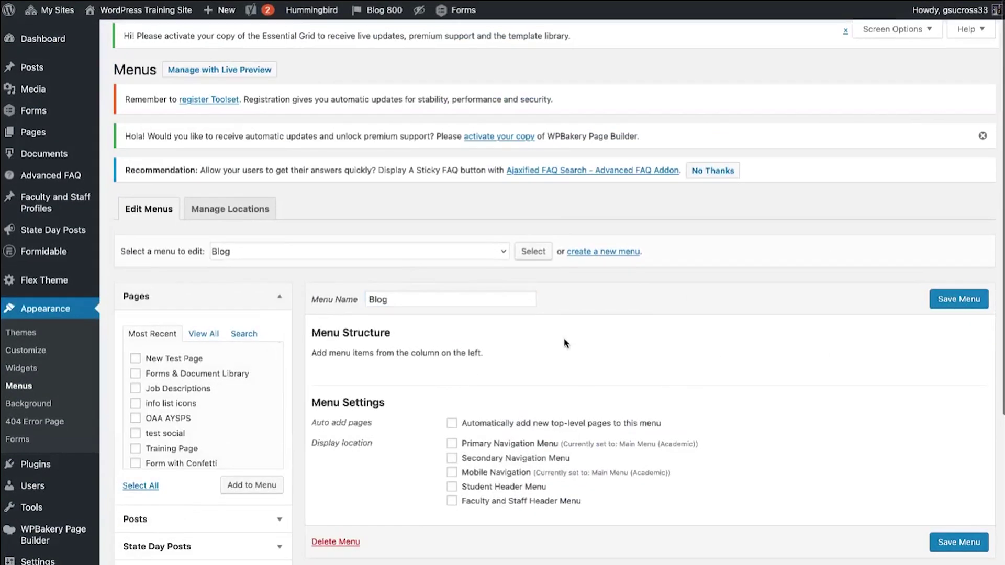
{"action": "left_click", "coordinate": [452, 444]}
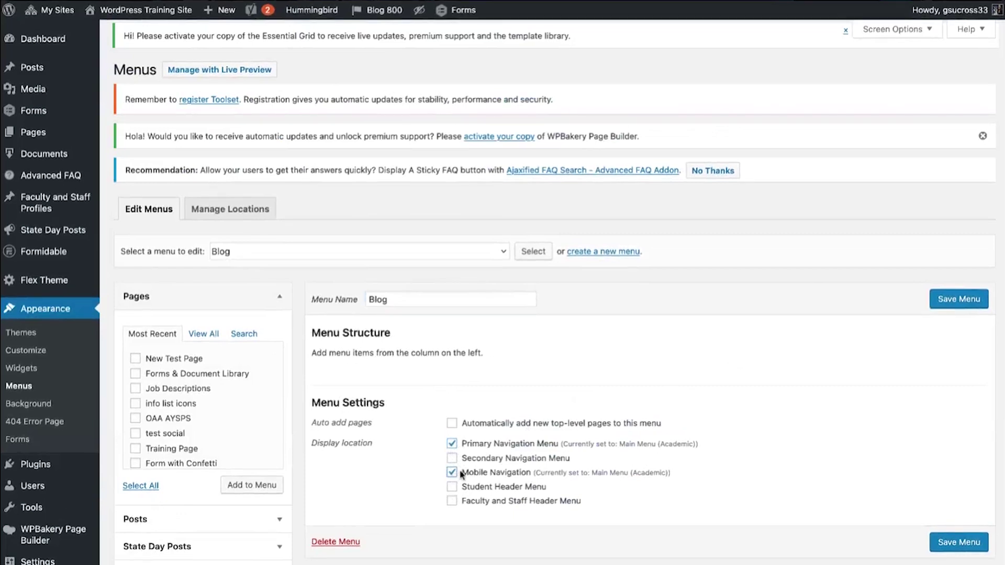
Step: Clear the Blog menu's display locations and add Training Page, Demo: Locations with Tabs, Left Image Blog Page, Profile Directory and Enhanced Default Page with Widgetized Sidebar
{"action": "left_click", "coordinate": [451, 443]}
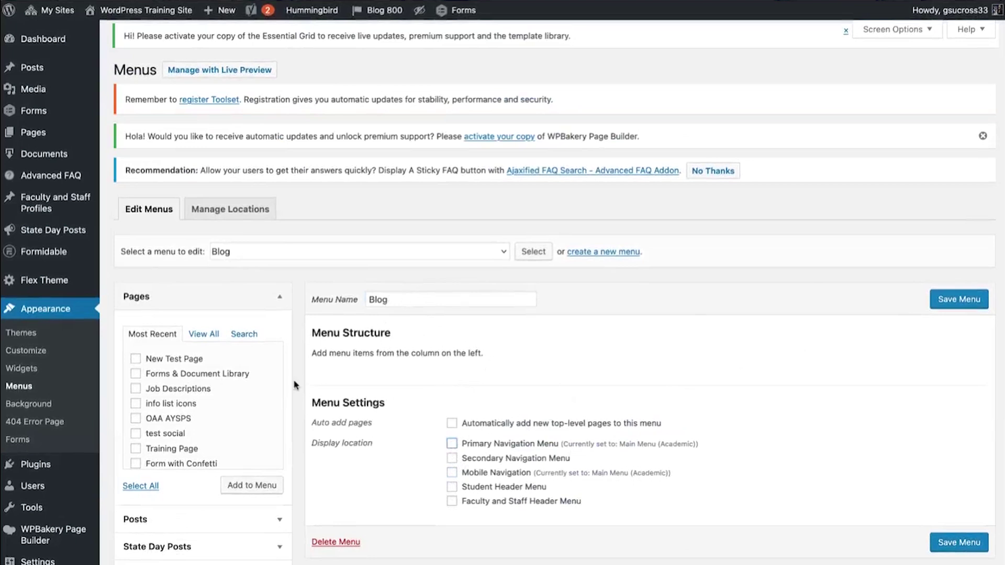
{"action": "scroll", "coordinate": [237, 378], "scroll_direction": "down", "scroll_amount": 3}
{"action": "left_click", "coordinate": [135, 383]}
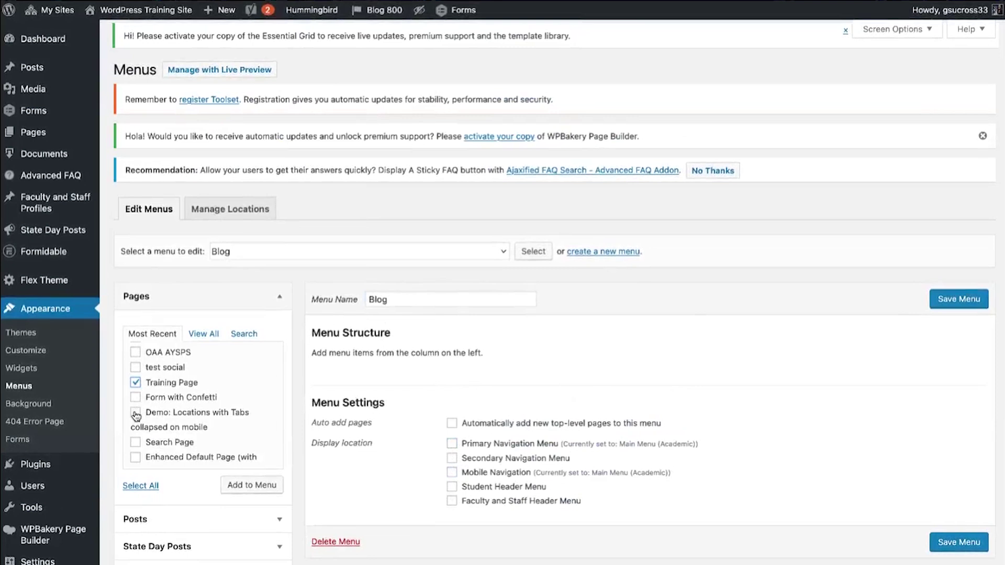
{"action": "scroll", "coordinate": [213, 411], "scroll_direction": "down", "scroll_amount": 3}
{"action": "left_click", "coordinate": [135, 409]}
{"action": "left_click", "coordinate": [136, 424]}
{"action": "left_click", "coordinate": [136, 439]}
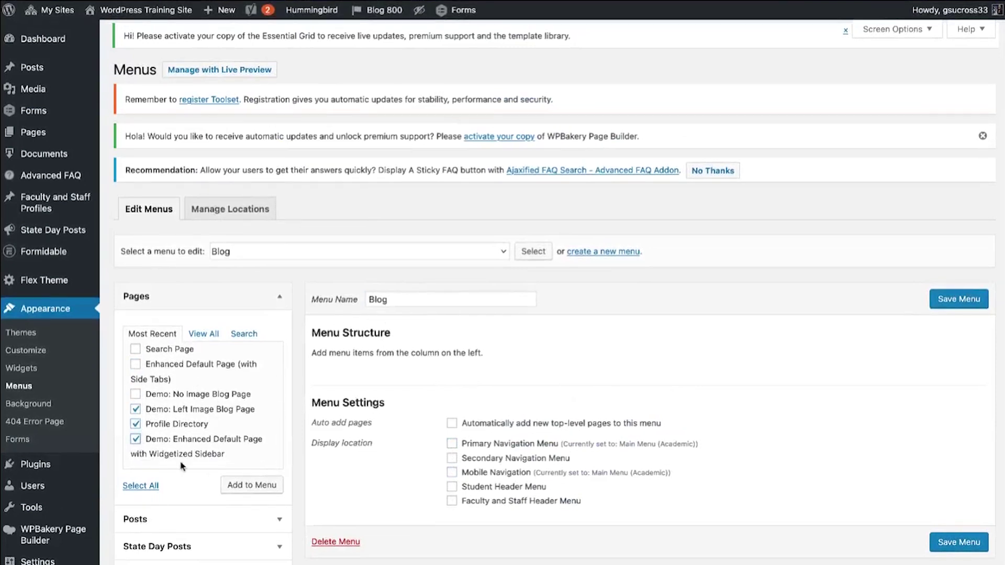
{"action": "left_click", "coordinate": [240, 486]}
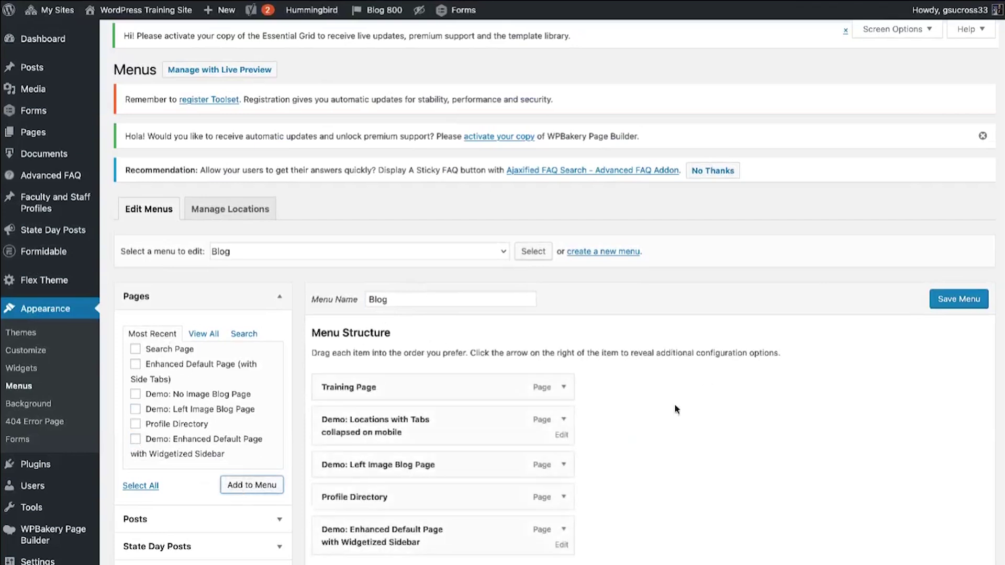
Step: Nest Demo: Locations with Tabs under Training Page, and Profile Directory and Demo: Enhanced Default Page under Demo: Left Image Blog Page, and save the menu
{"action": "left_click_drag", "start_coordinate": [453, 428], "coordinate": [477, 429]}
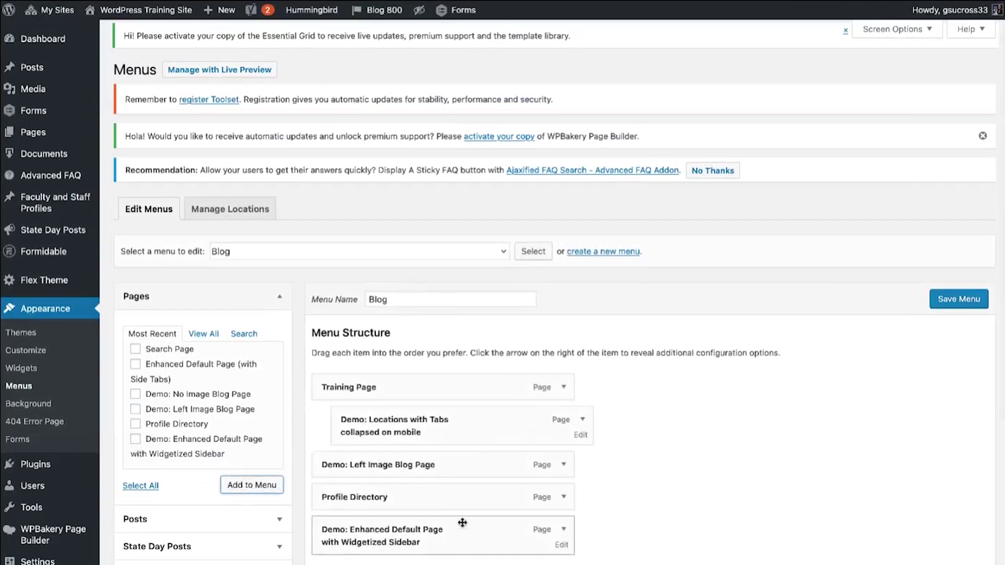
{"action": "left_click_drag", "start_coordinate": [453, 502], "coordinate": [492, 532]}
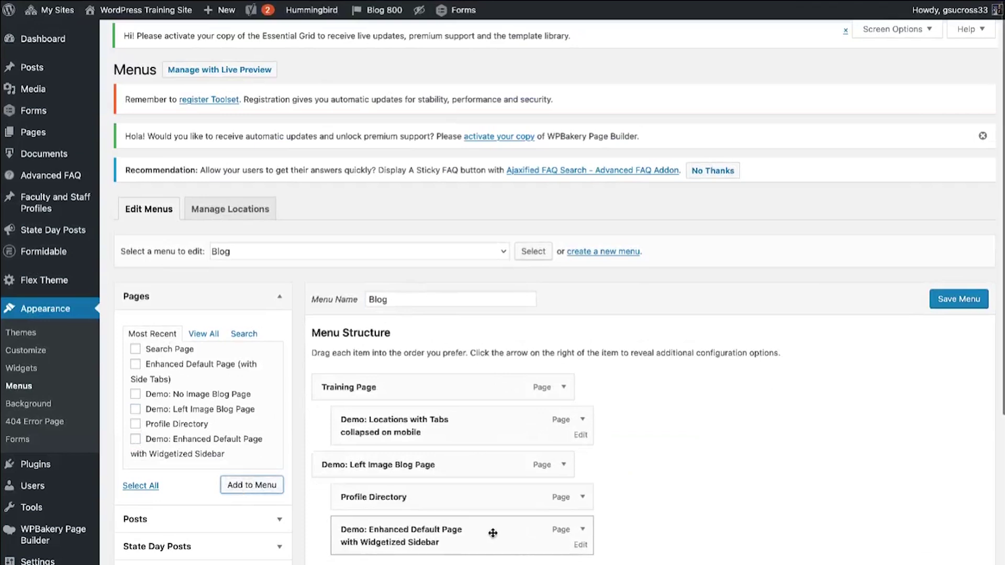
{"action": "left_click", "coordinate": [959, 303]}
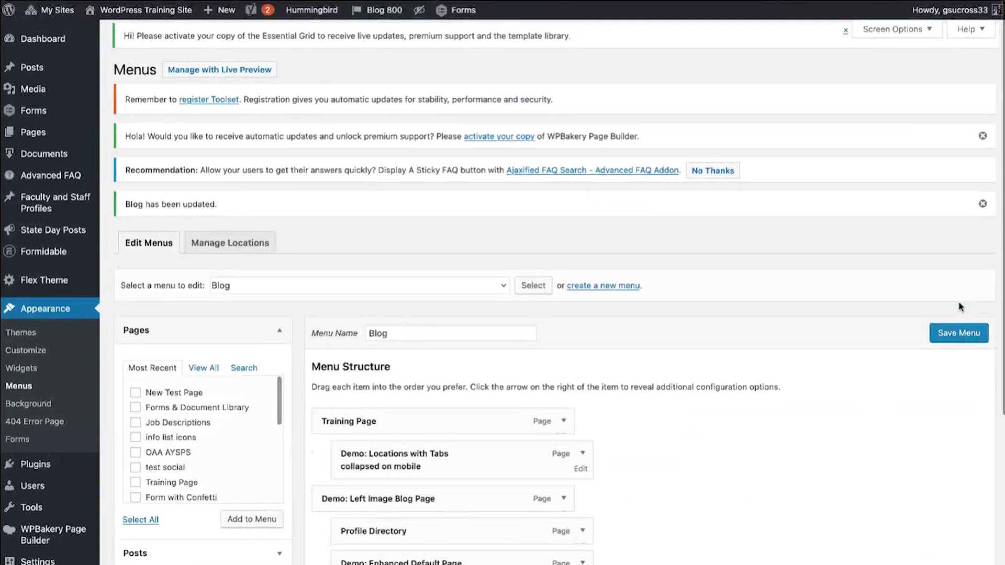
Step: Open Main Menu (Academic) for editing and move Blog's sub-items Demo: Locations with Tabs and Enhanced Default Page to the top level
{"action": "left_click", "coordinate": [416, 291]}
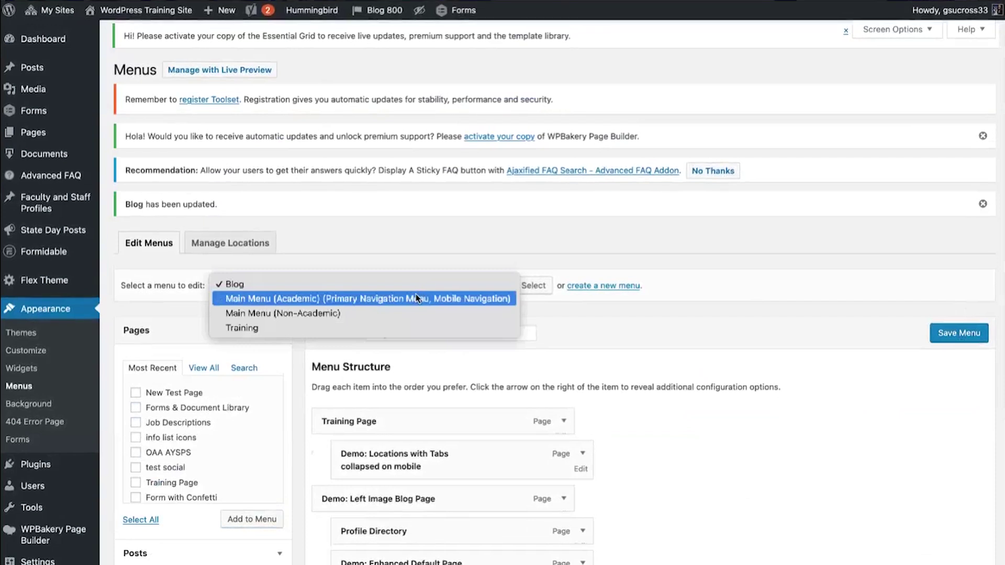
{"action": "left_click", "coordinate": [416, 298]}
{"action": "left_click", "coordinate": [539, 285]}
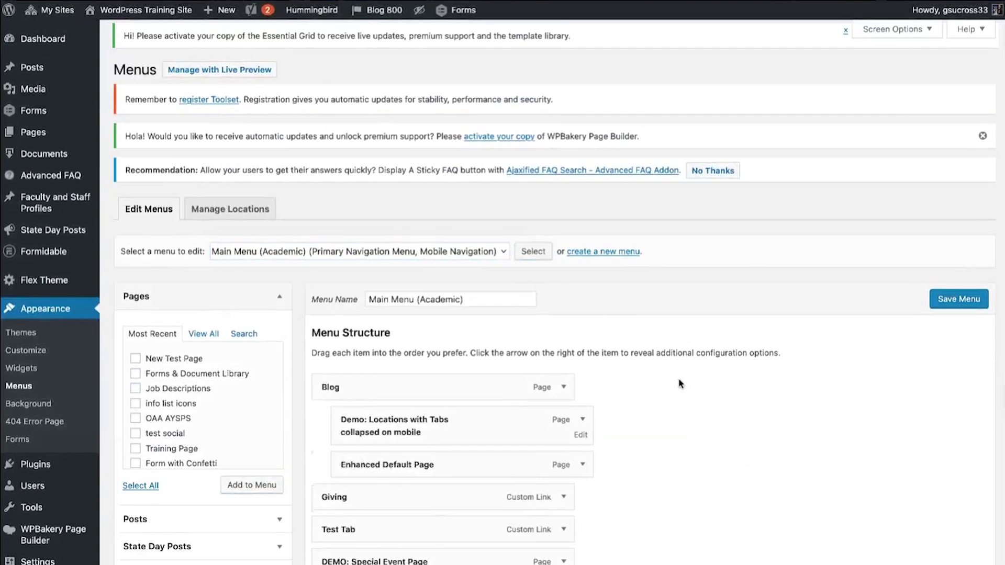
{"action": "scroll", "coordinate": [680, 384], "scroll_direction": "down", "scroll_amount": 3}
{"action": "left_click_drag", "start_coordinate": [426, 314], "coordinate": [347, 320]}
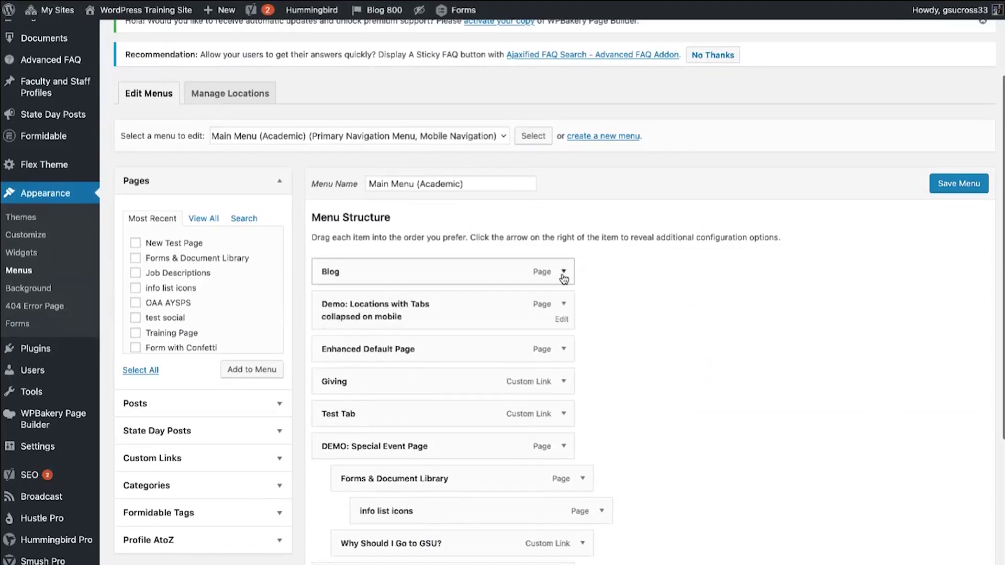
Step: Assign the Blog menu as the Blog item's sub menu, save Main Menu (Academic) and check the Blog item on the training site
{"action": "left_click", "coordinate": [564, 271]}
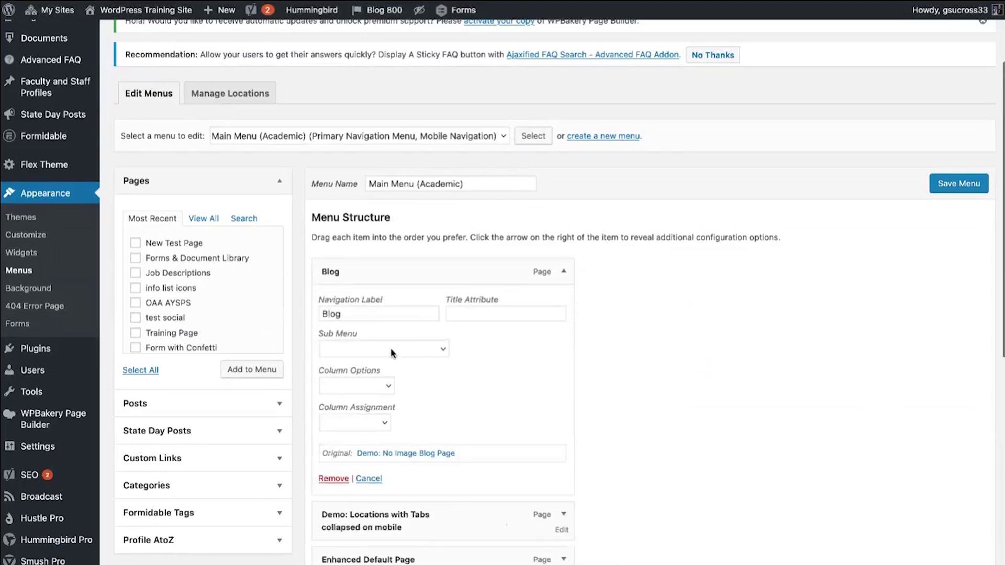
{"action": "left_click", "coordinate": [444, 354]}
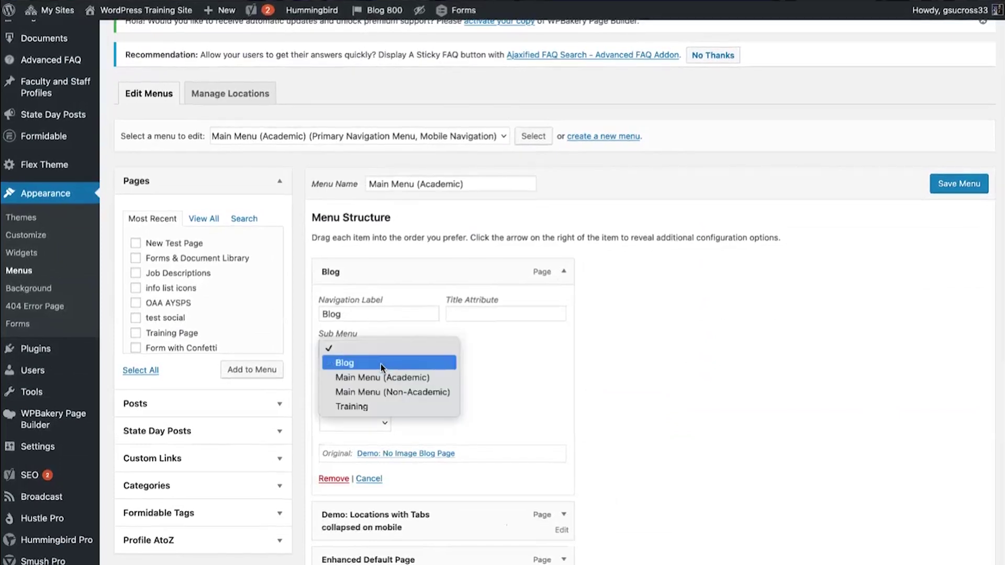
{"action": "left_click", "coordinate": [381, 363]}
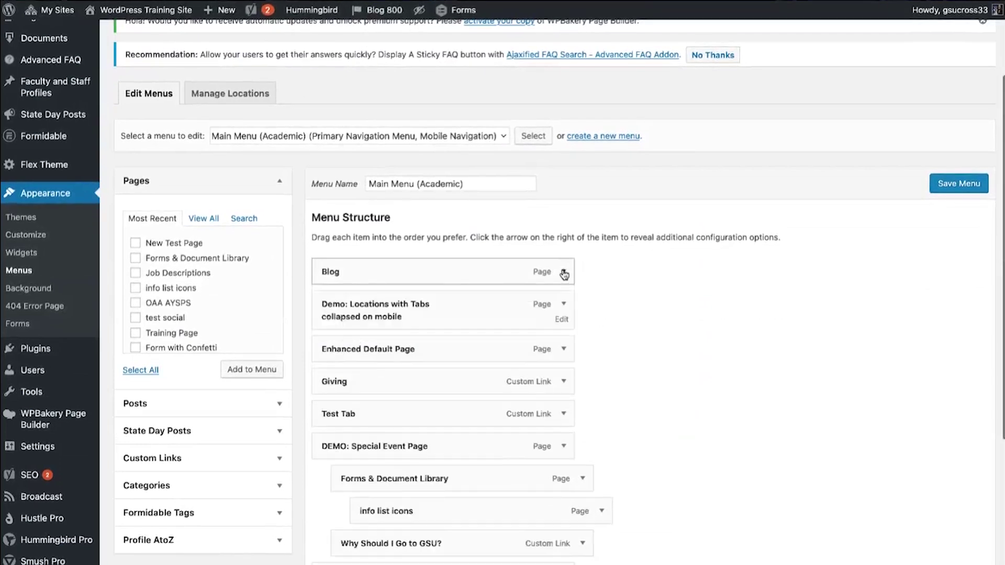
{"action": "left_click", "coordinate": [958, 183]}
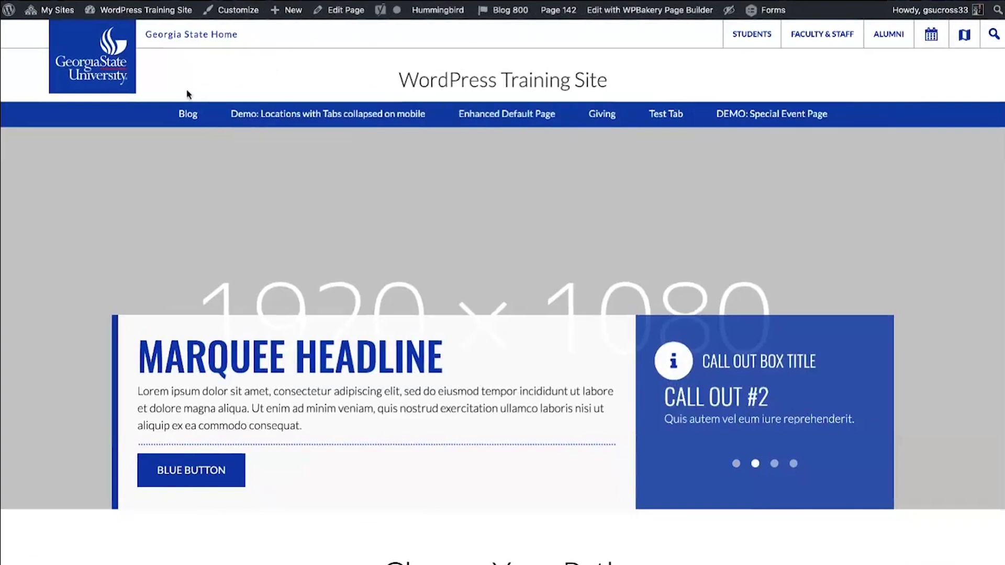
{"action": "mouse_move", "coordinate": [188, 121]}
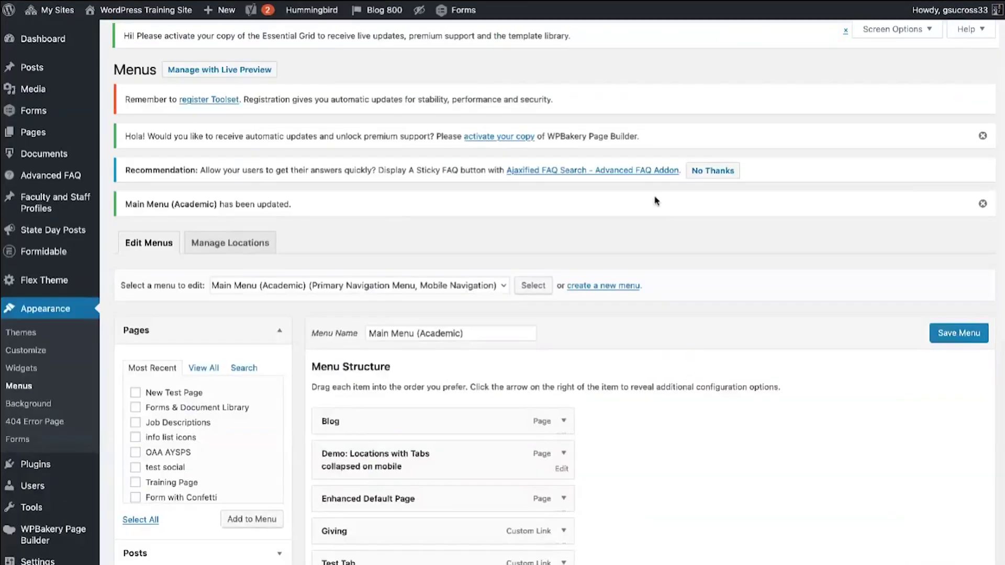
Step: Examine the structure and display locations of Main Menu (Academic) and the Academics sub-menu on the Georgia State University home site
{"action": "scroll", "coordinate": [665, 311], "scroll_direction": "down", "scroll_amount": 5}
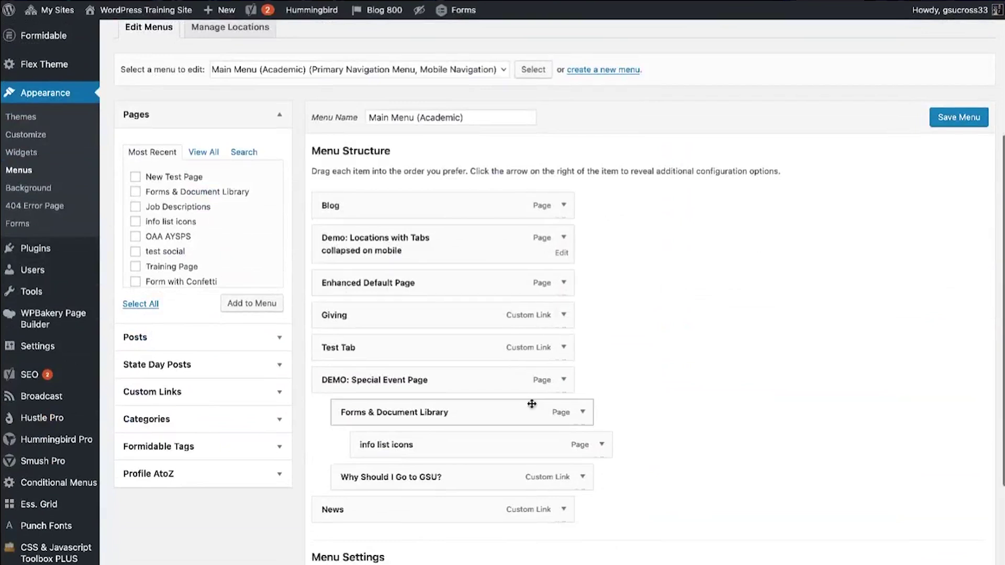
{"action": "scroll", "coordinate": [531, 406], "scroll_direction": "down", "scroll_amount": 3}
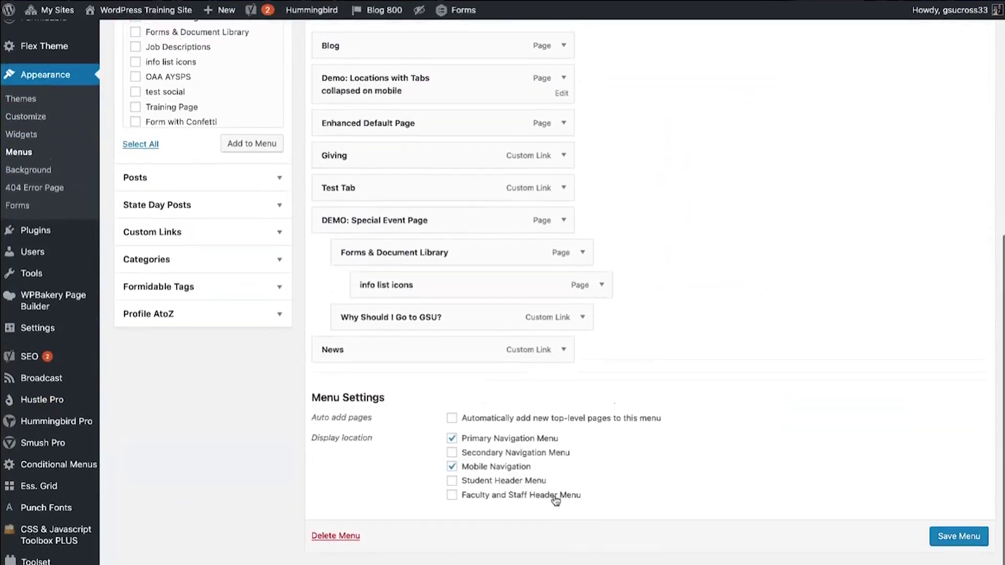
{"action": "scroll", "coordinate": [556, 500], "scroll_direction": "up", "scroll_amount": 3}
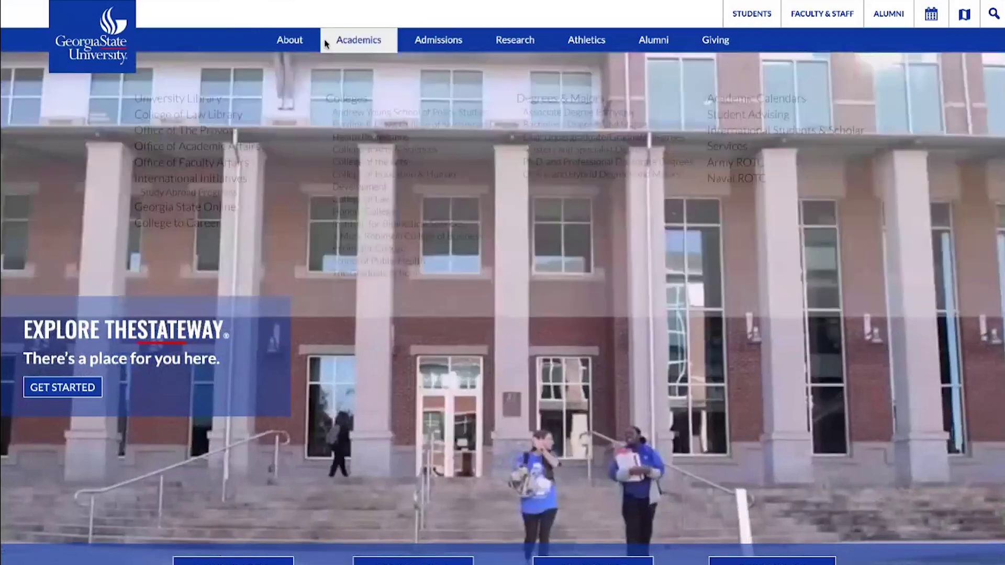
{"action": "mouse_move", "coordinate": [383, 43]}
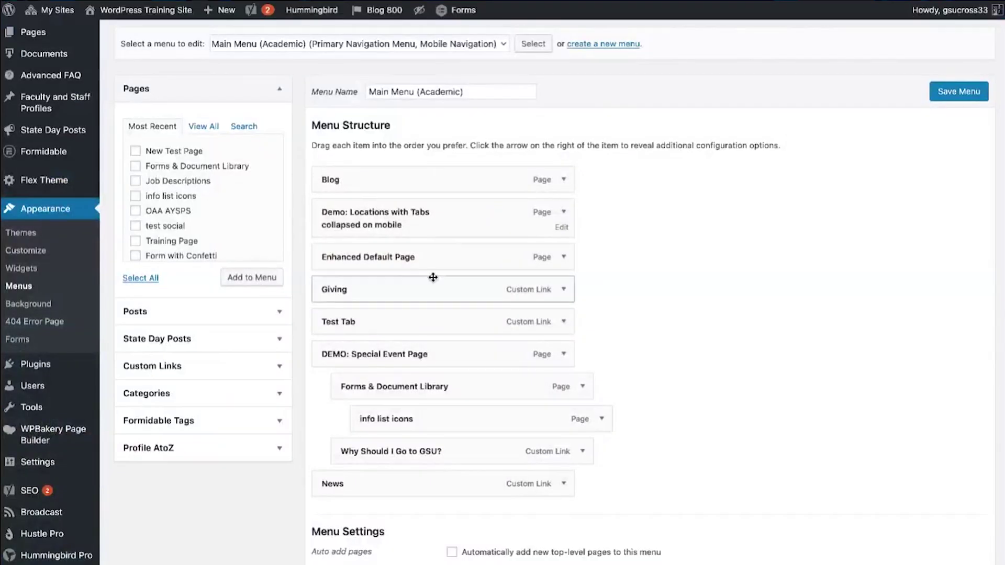
Step: Look over the list of menus available for editing and the DEMO: Special Event Page sub-menu on the training site
{"action": "left_click", "coordinate": [422, 45]}
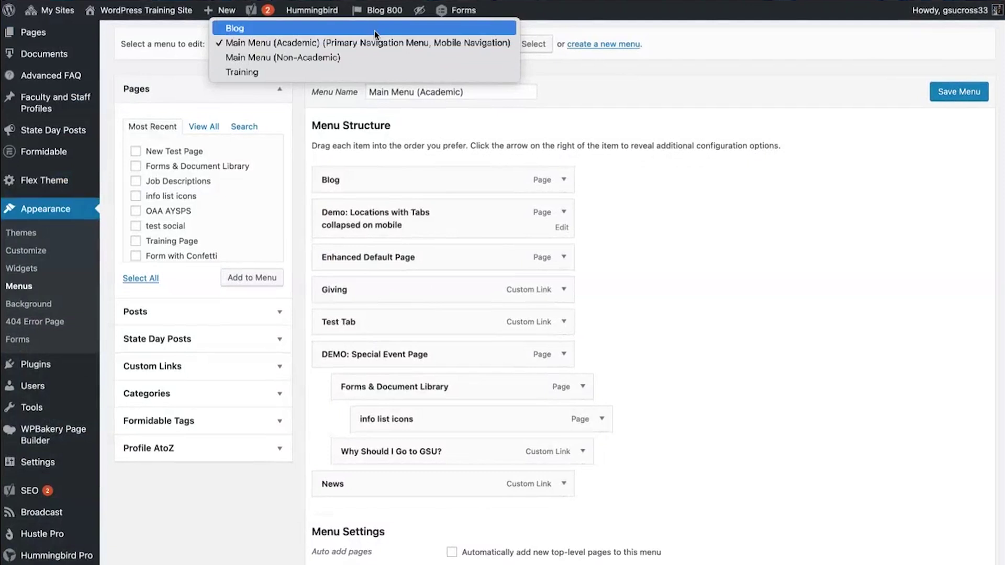
{"action": "left_click", "coordinate": [702, 181]}
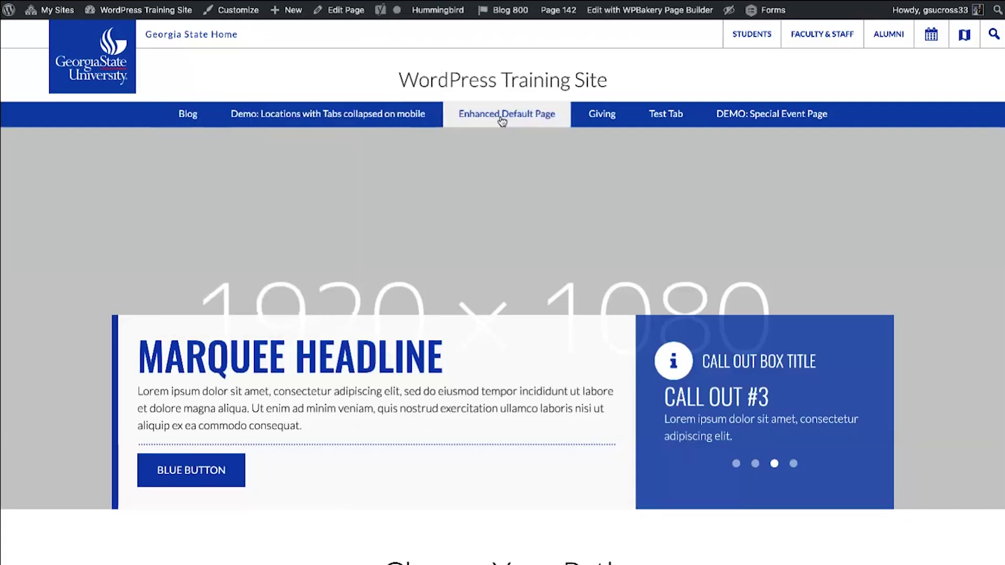
{"action": "mouse_move", "coordinate": [774, 116]}
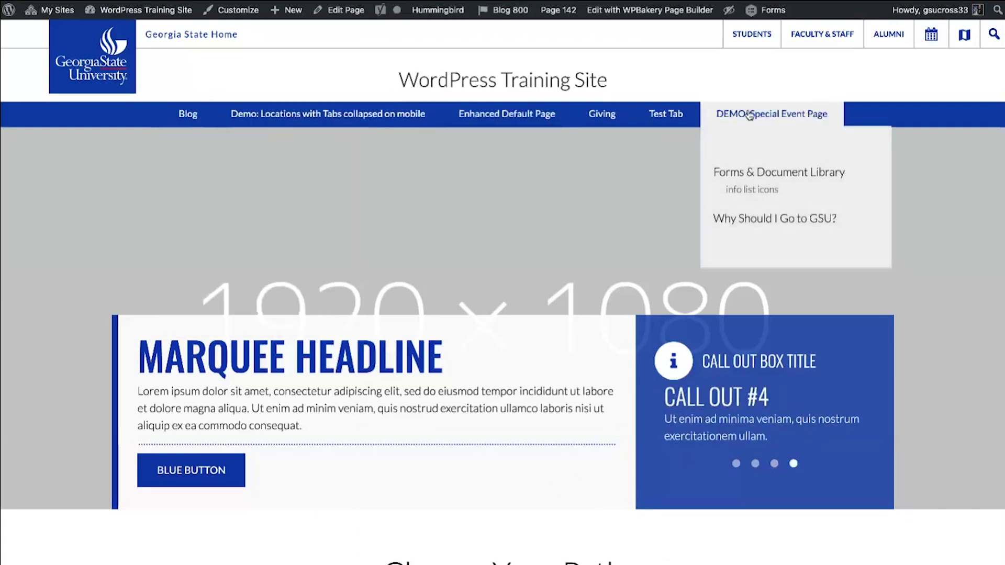